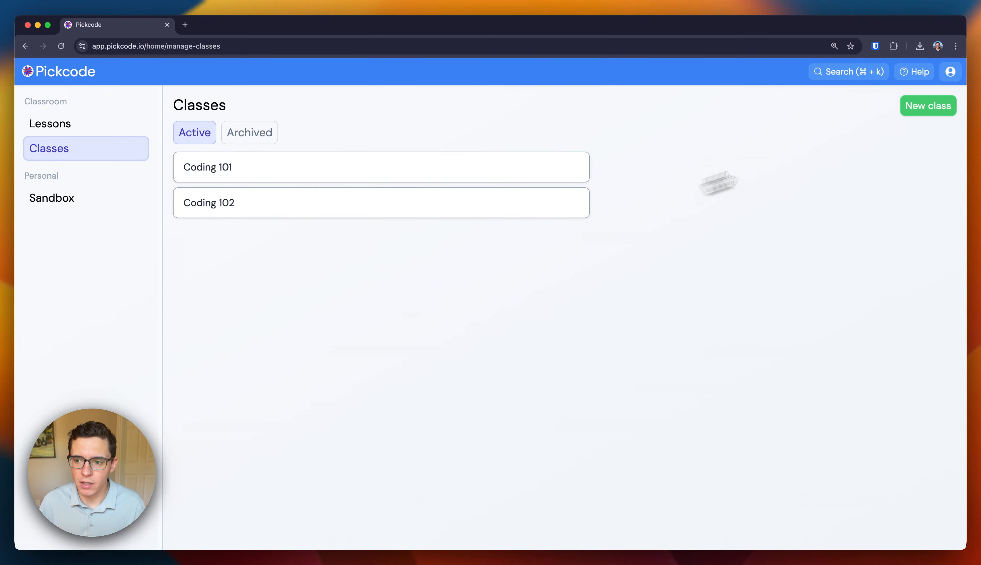
Step: Create a new class named Coding 103 and copy its student invite link
left_click(933, 109)
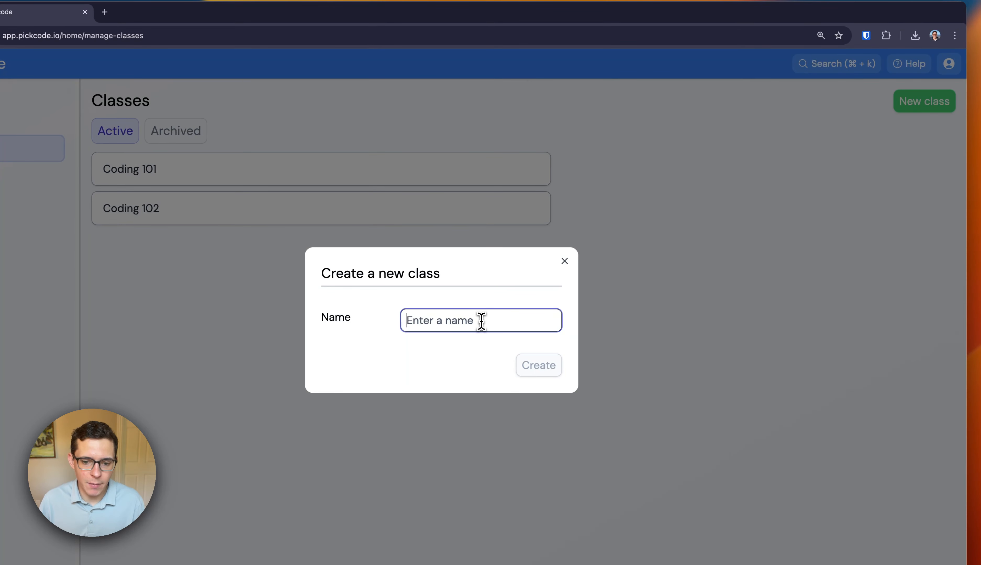
type("Coding 103")
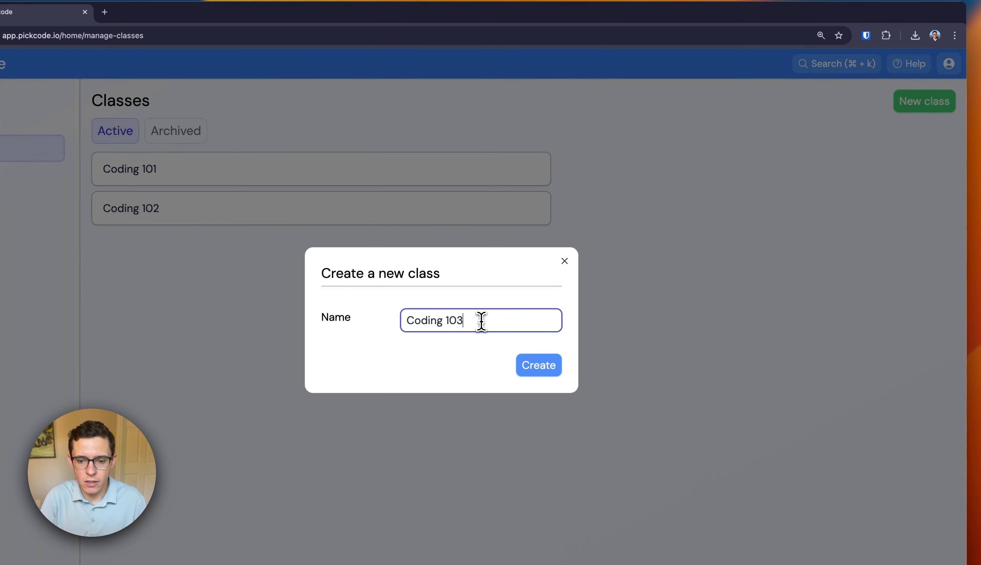
key("Return")
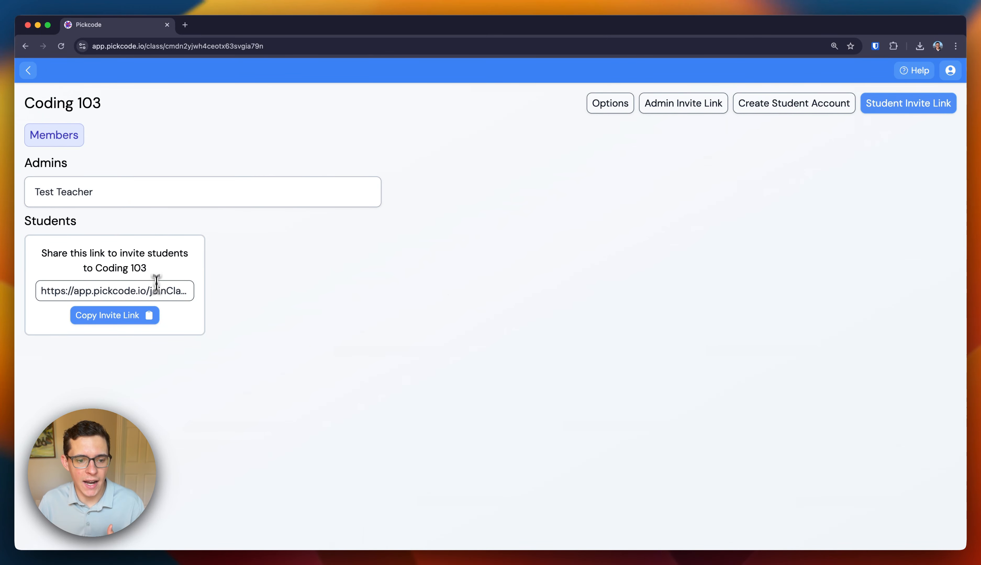
left_click(134, 323)
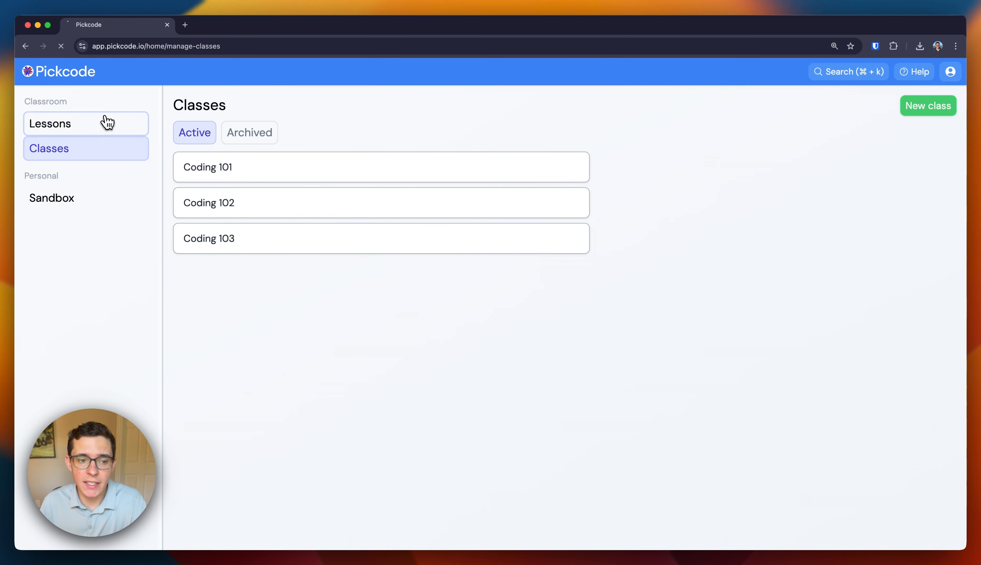
Step: Open Test Python Lesson from the lessons for editing, check main.py and return to instructions.md
left_click(105, 123)
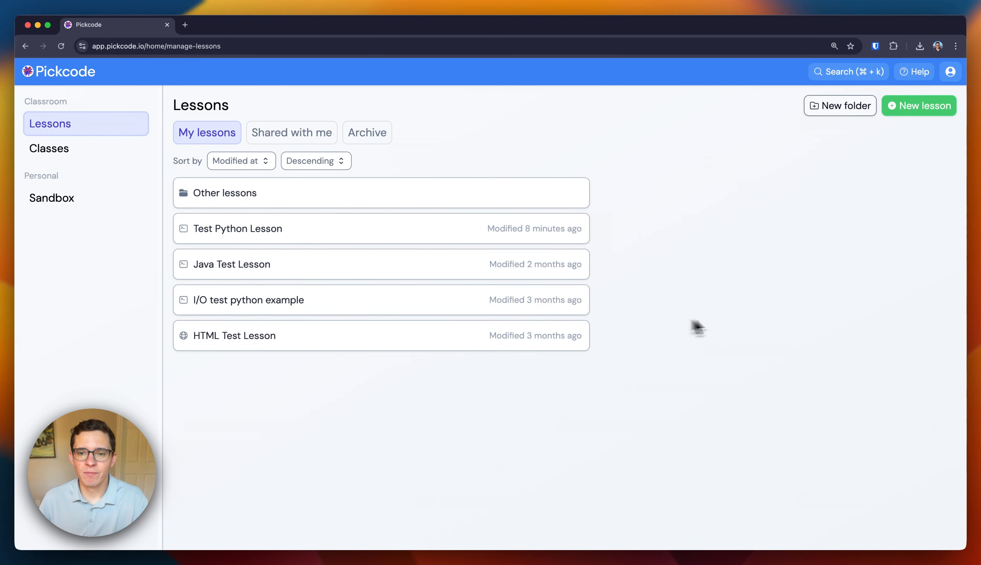
left_click(379, 230)
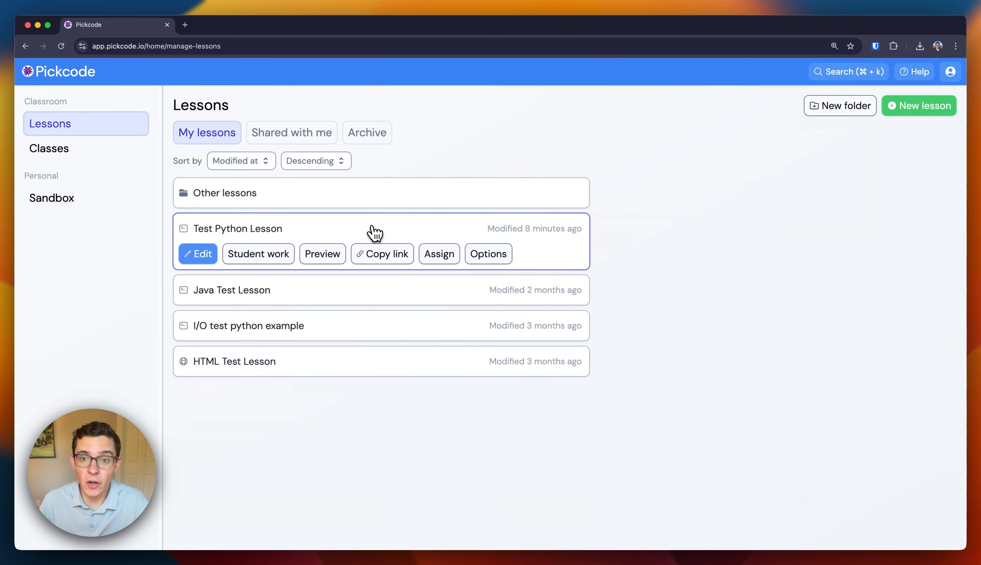
left_click(209, 257)
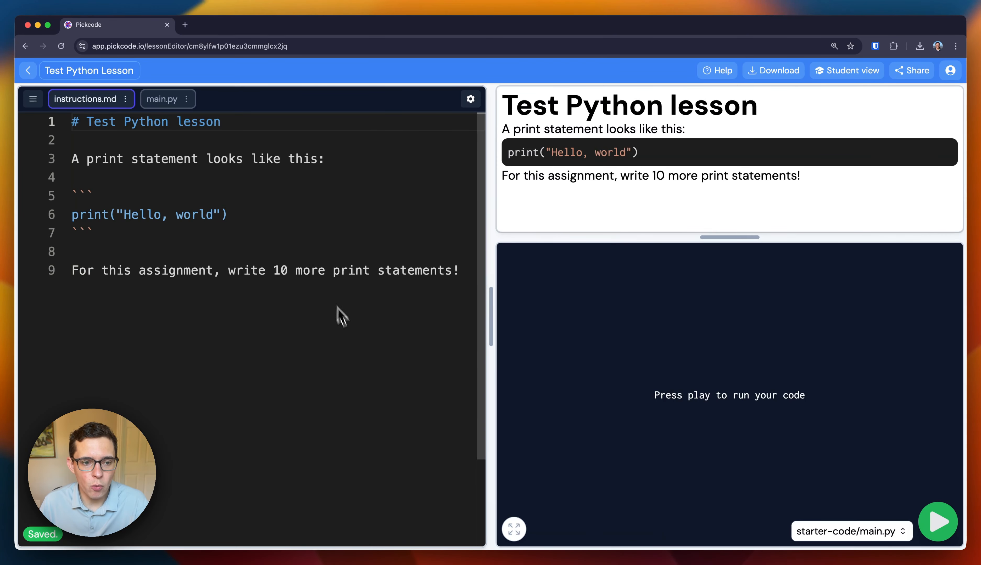
left_click(167, 101)
left_click(106, 100)
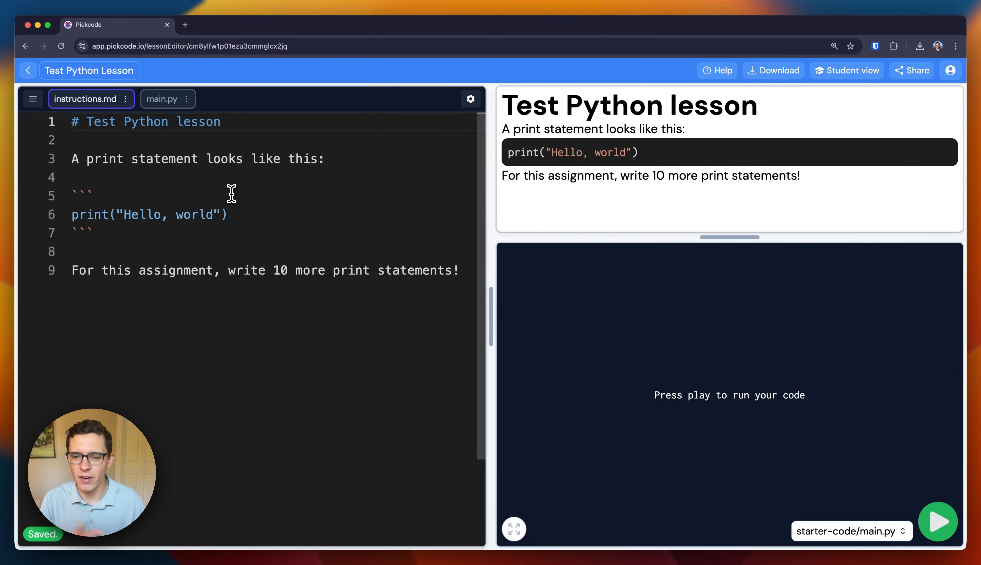
Step: Change the top-level heading in instructions.md to "First Python Lesson"
left_click_drag(374, 170, 346, 159)
left_click(258, 124)
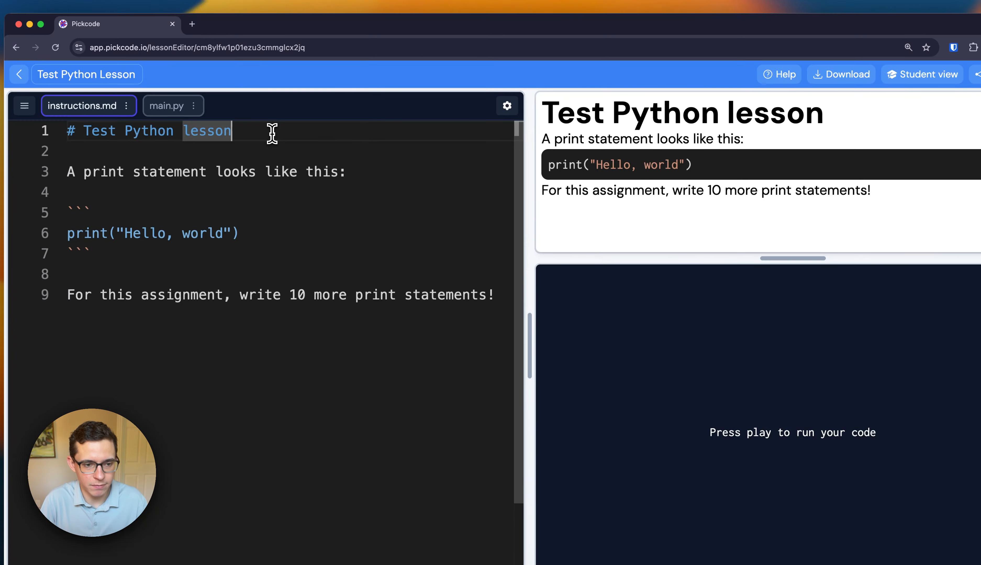
key("alt+BackSpace")
key("alt+BackSpace")
key("alt+BackSpace")
type("First ")
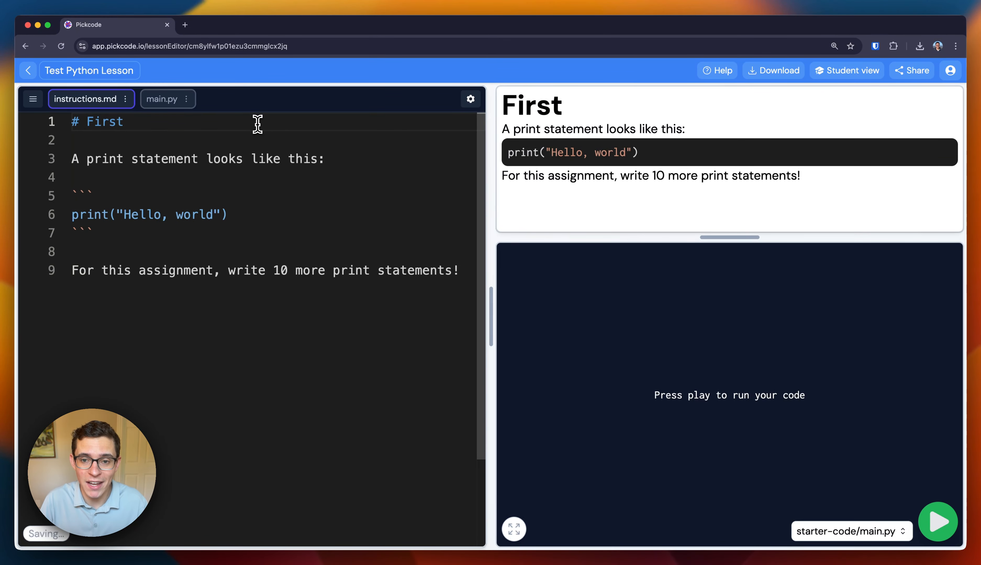
type("Python Lesson")
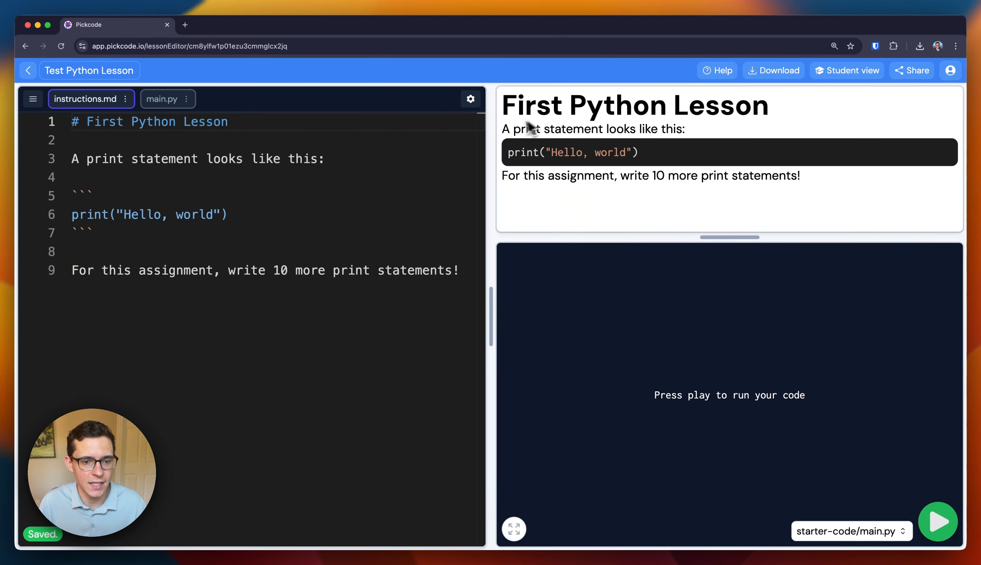
Step: Compare the text and fenced code block in instructions.md with the rendered lesson preview
triple_click(342, 158)
left_click(250, 200)
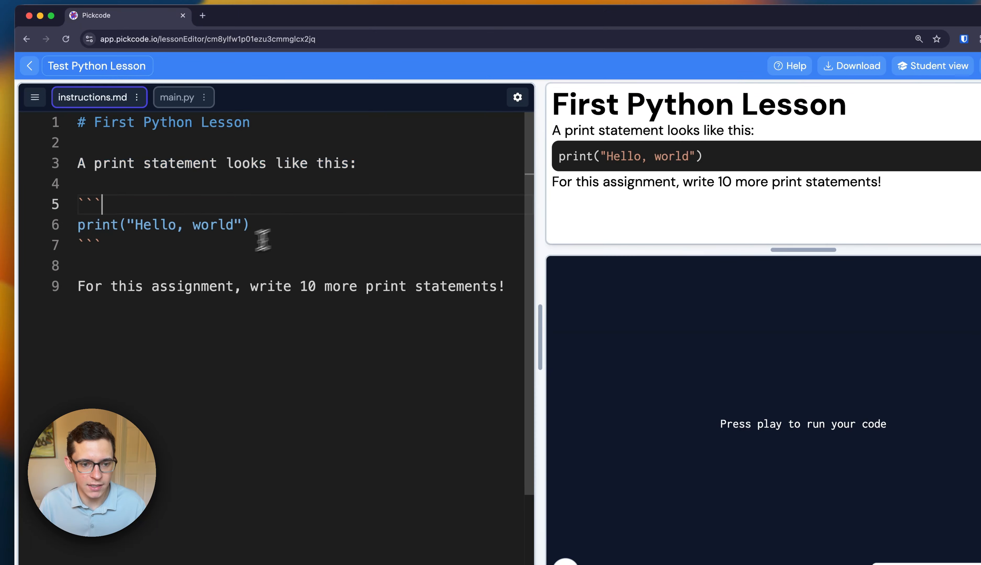
left_click_drag(263, 240, 27, 194)
left_click(145, 243)
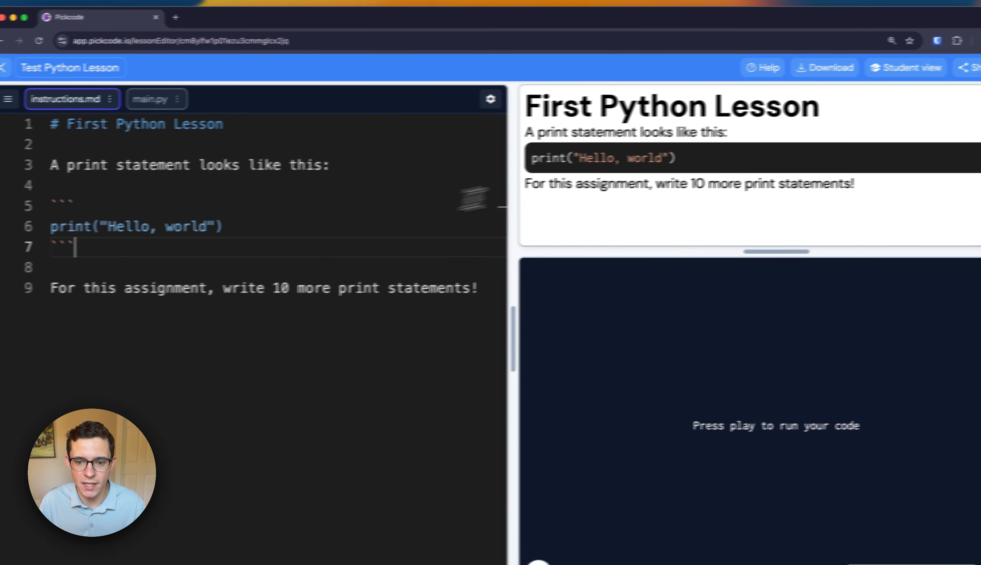
left_click_drag(502, 161, 679, 167)
left_click(676, 167)
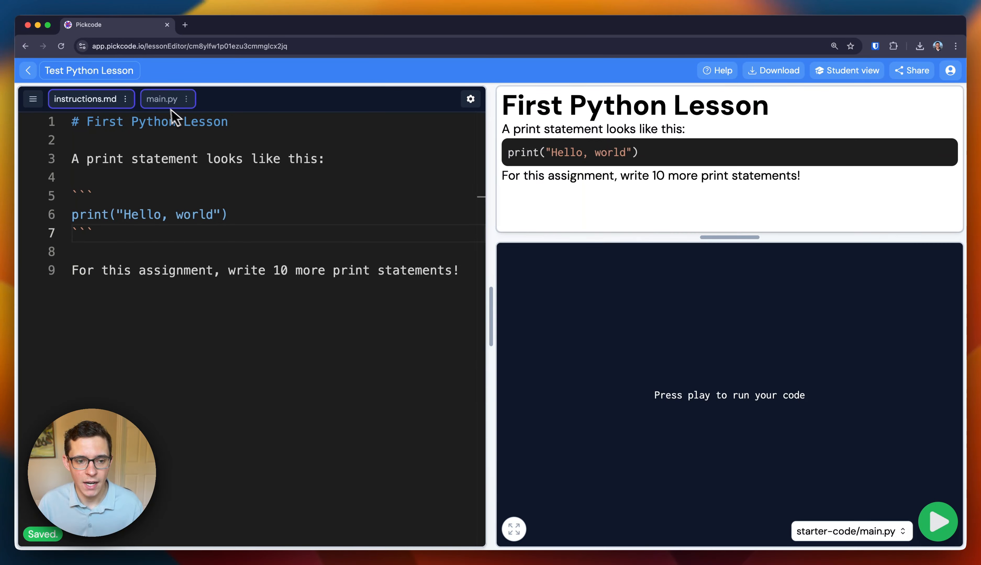
Step: Look through the lesson's files and inspect the print statement and comment in starter-code/main.py
left_click(34, 101)
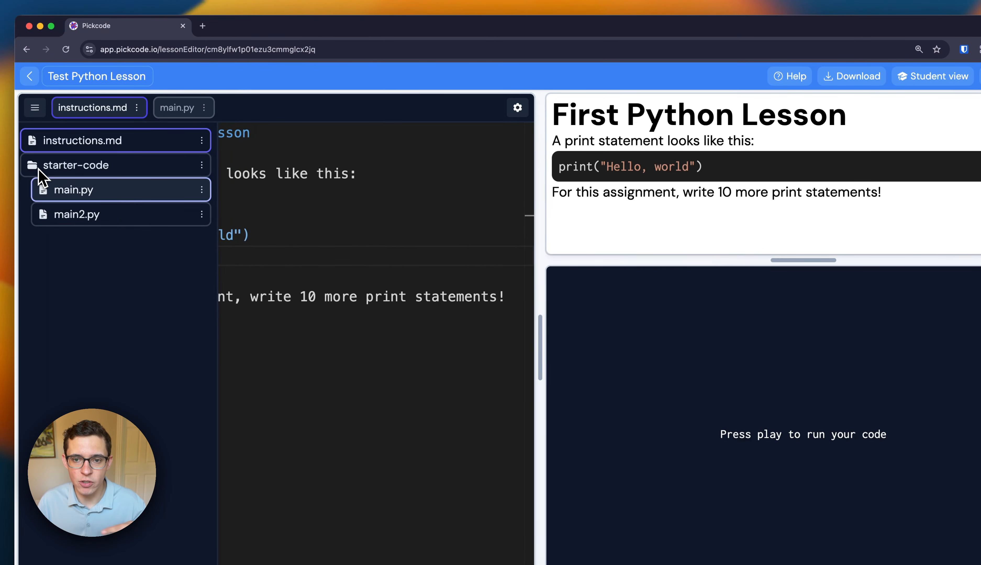
left_click(46, 188)
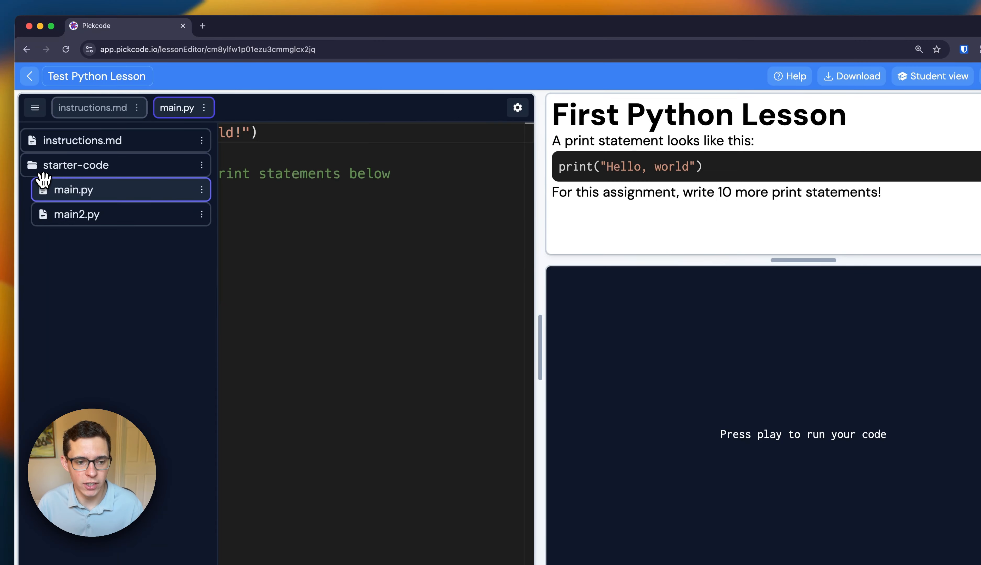
left_click(294, 199)
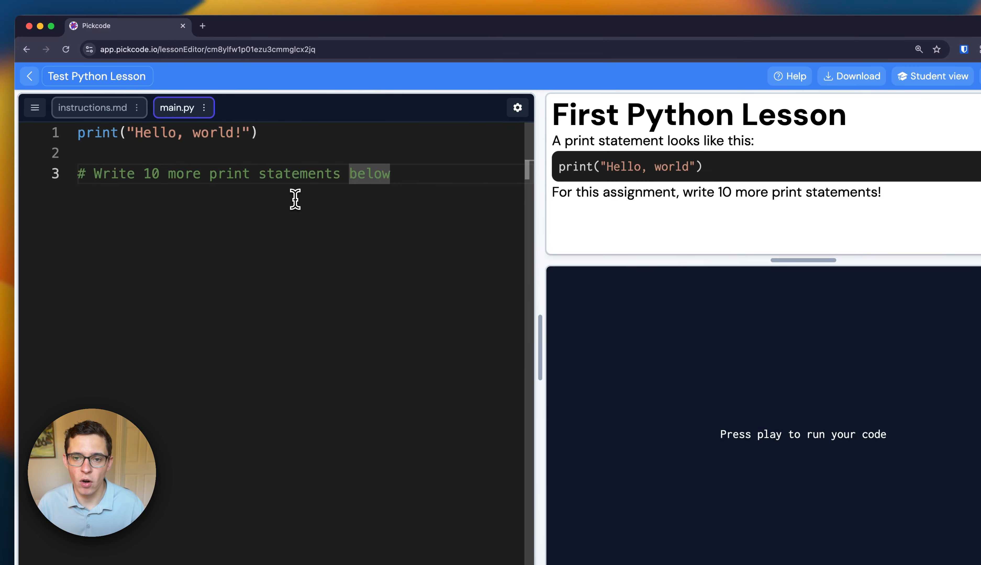
left_click(267, 137)
left_click_drag(268, 135, 64, 139)
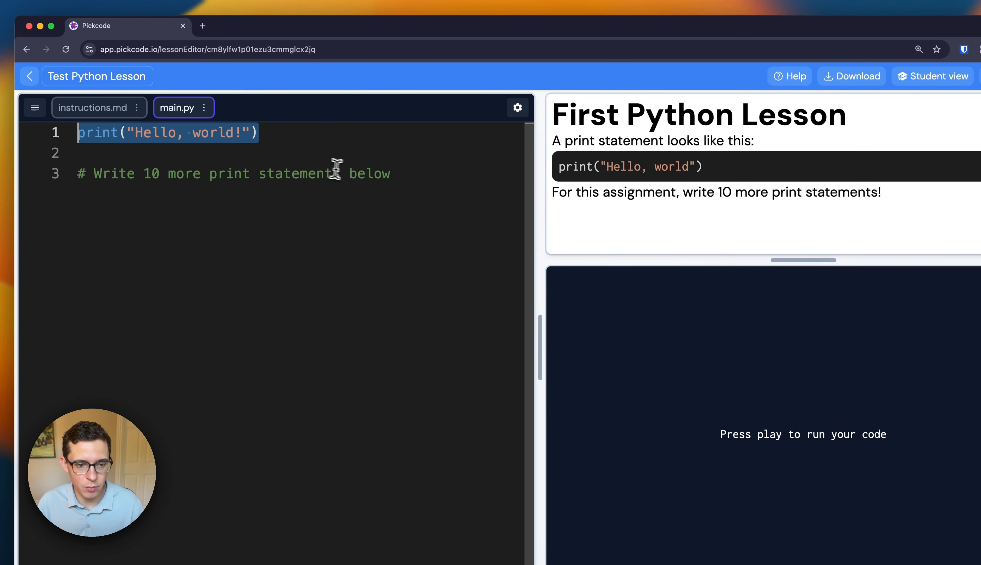
left_click(318, 169)
left_click(440, 182)
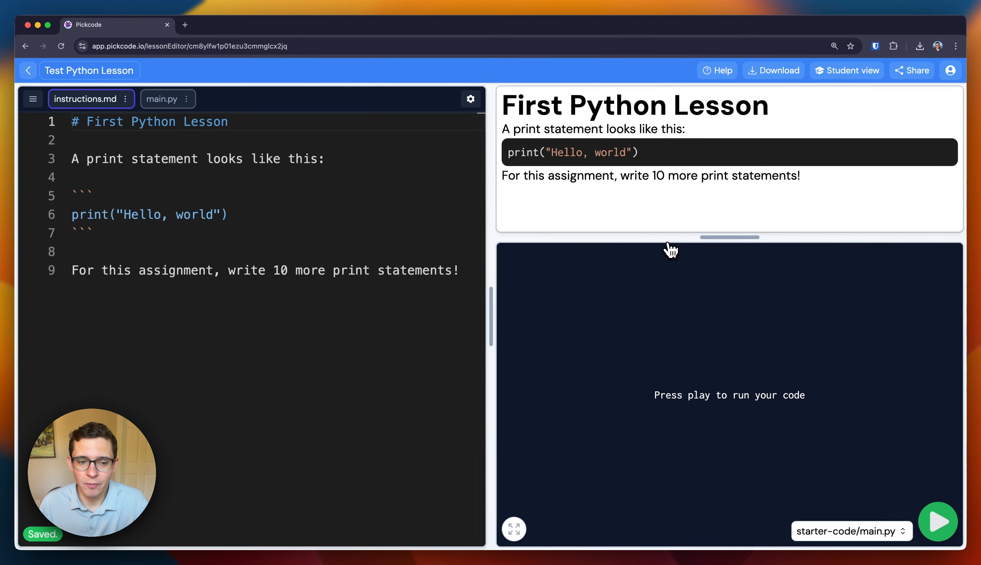
left_click(36, 102)
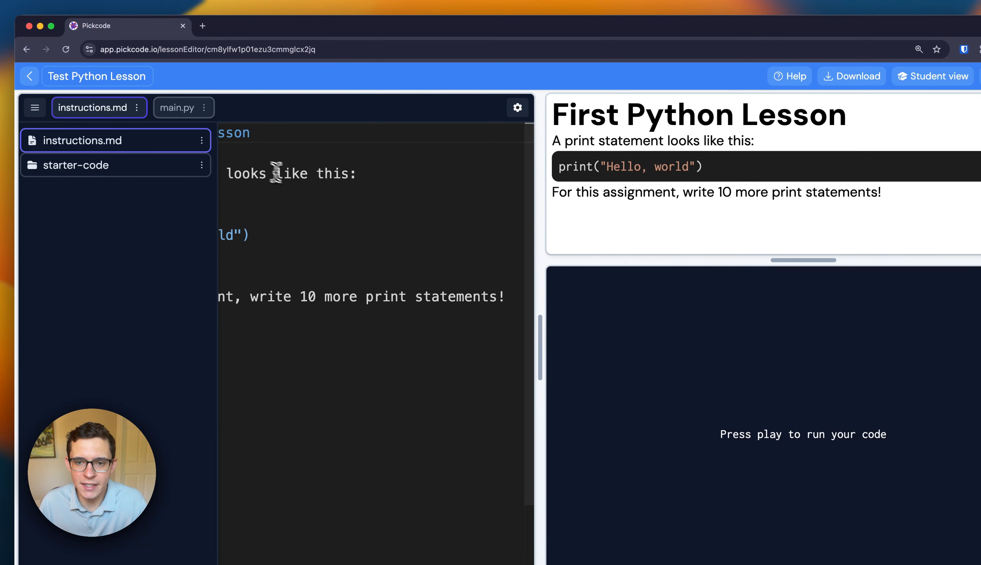
left_click(287, 175)
double_click(290, 175)
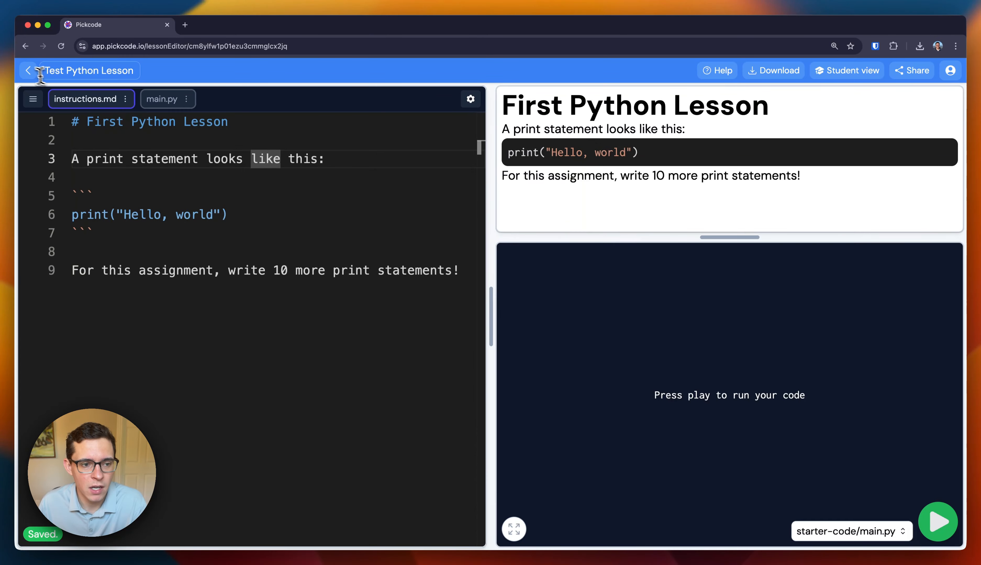
Step: Return to the lessons and open the Coding 101 assignment page for Test Python Lesson
left_click(28, 71)
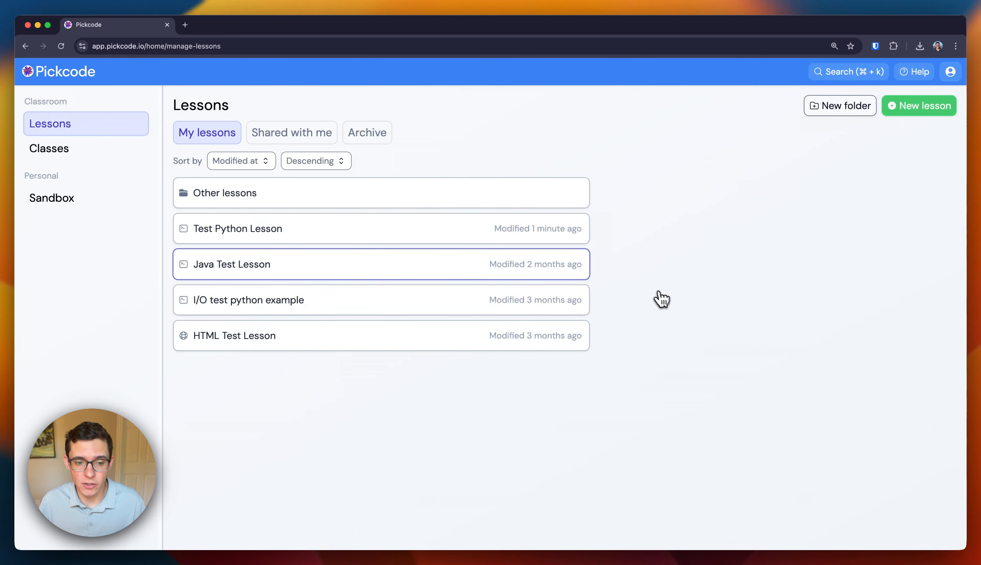
left_click(420, 230)
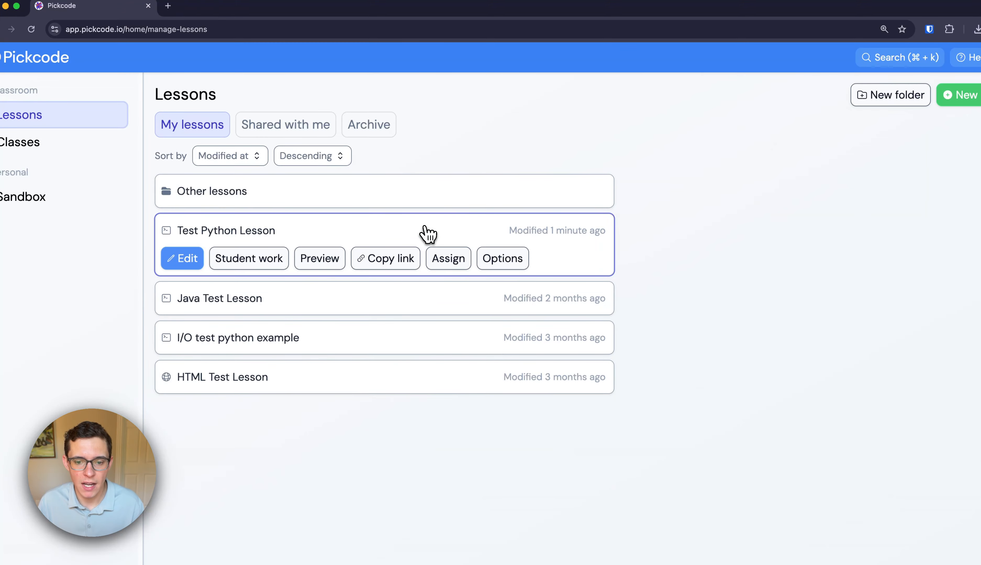
left_click(448, 260)
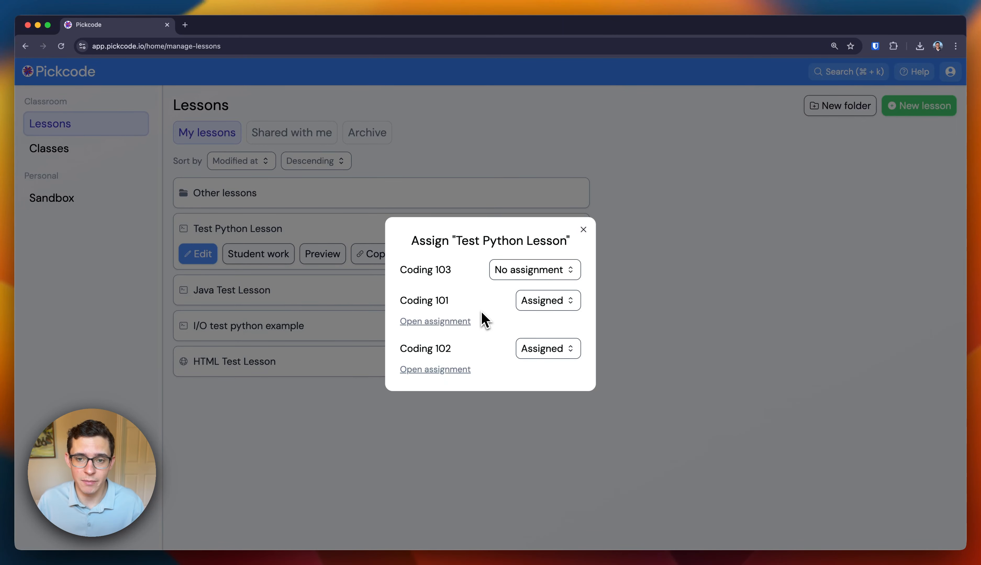
left_click(456, 323)
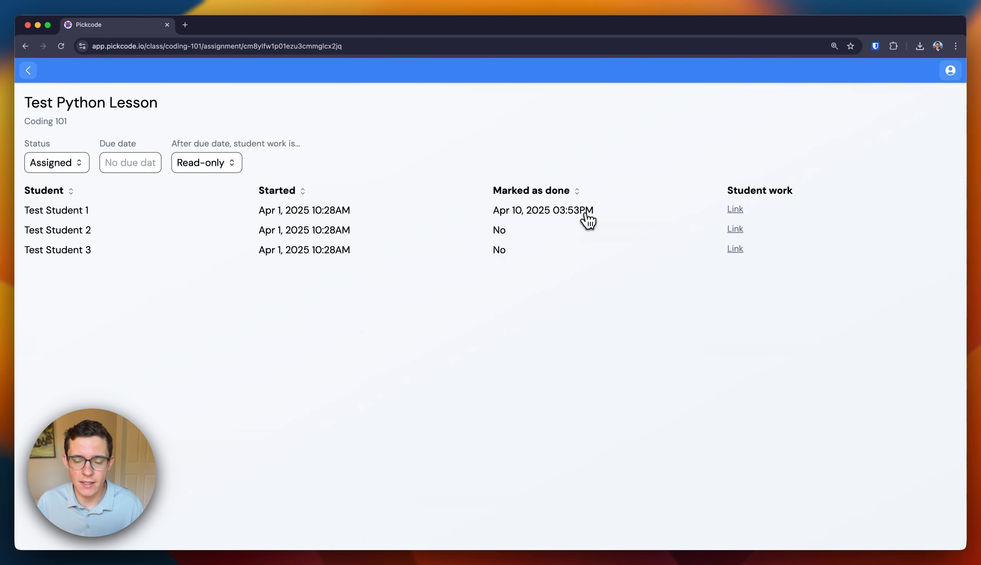
Step: Open the first student's work for the assignment and run the submitted main.py
left_click(734, 210)
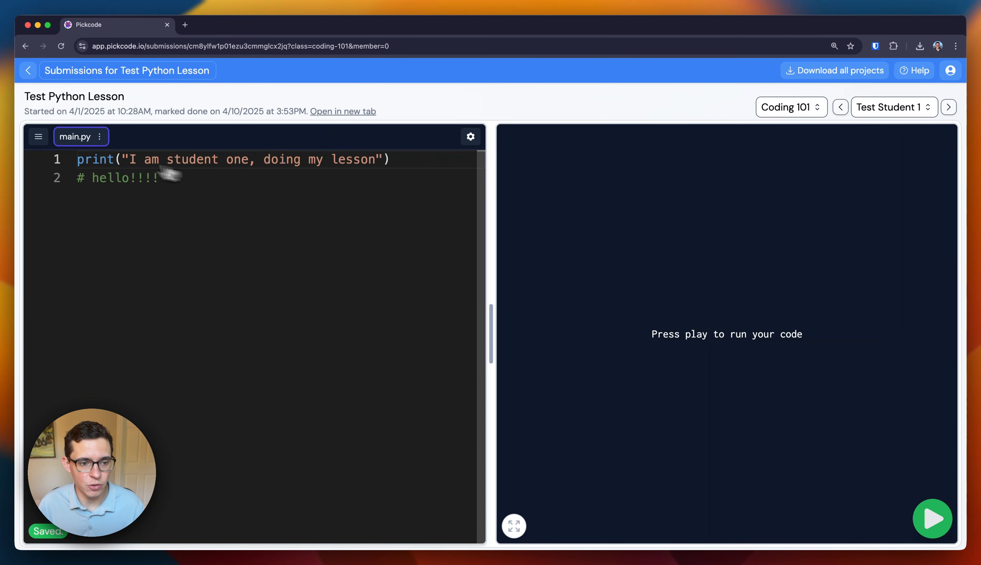
left_click(34, 138)
left_click(35, 138)
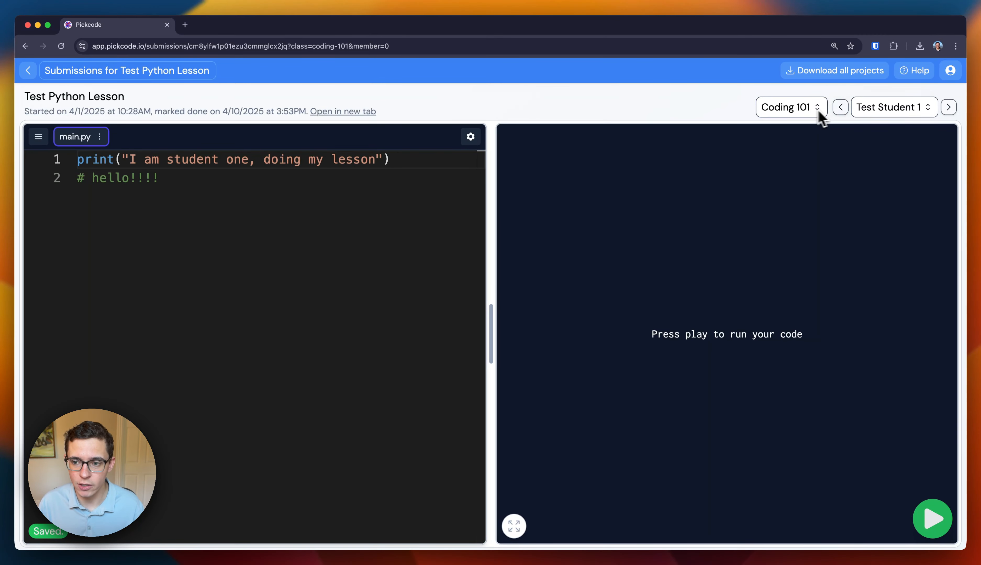
left_click(936, 522)
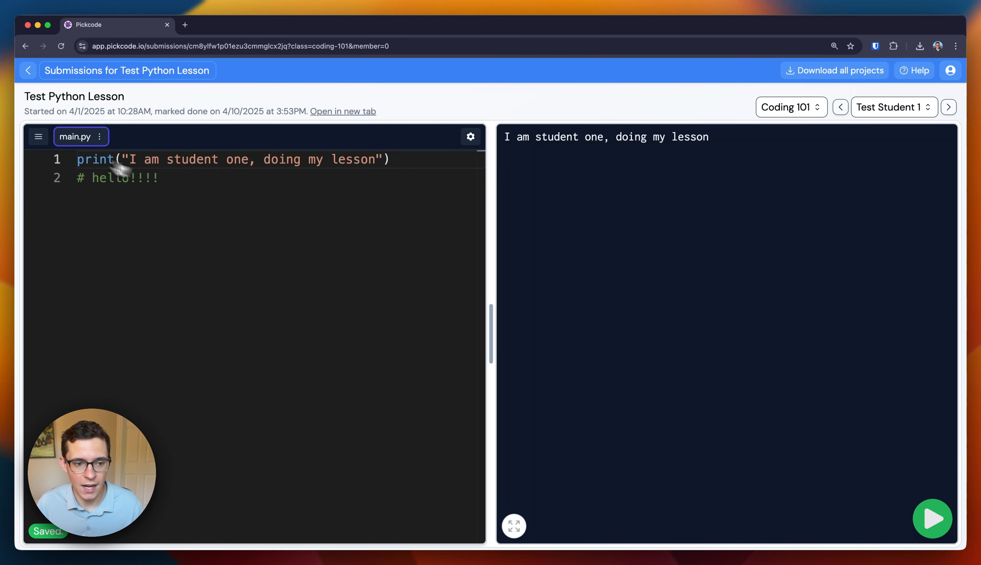
Step: Open the edit history of the first student's main.py, scrub to an earlier edit and back to the latest, and close it
left_click(39, 136)
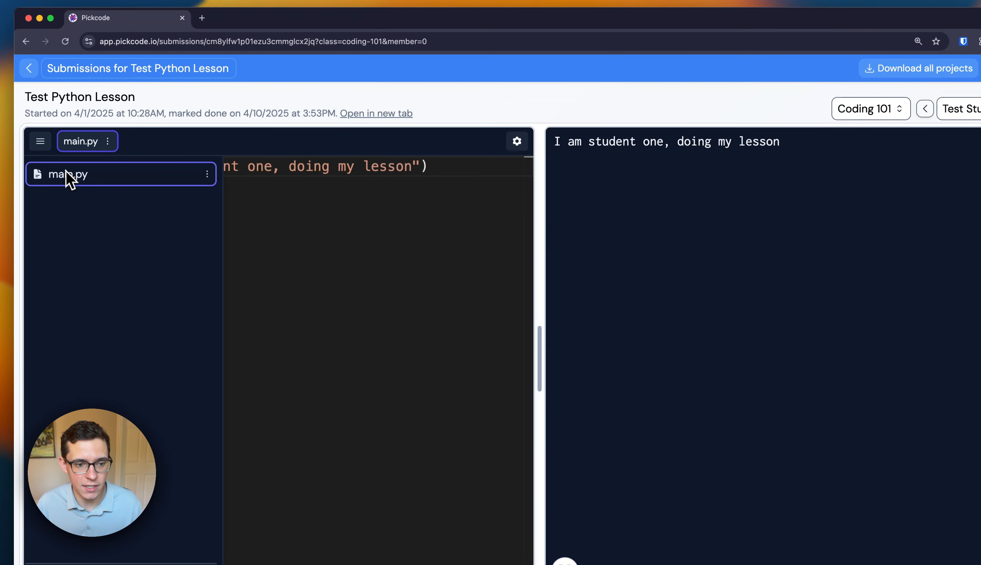
left_click(207, 174)
left_click(227, 193)
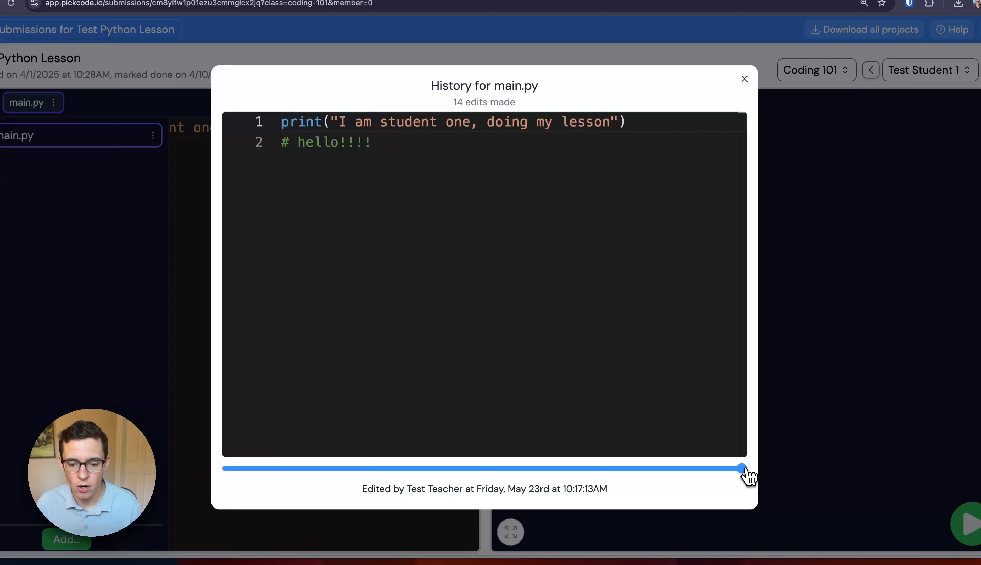
left_click_drag(744, 469, 346, 469)
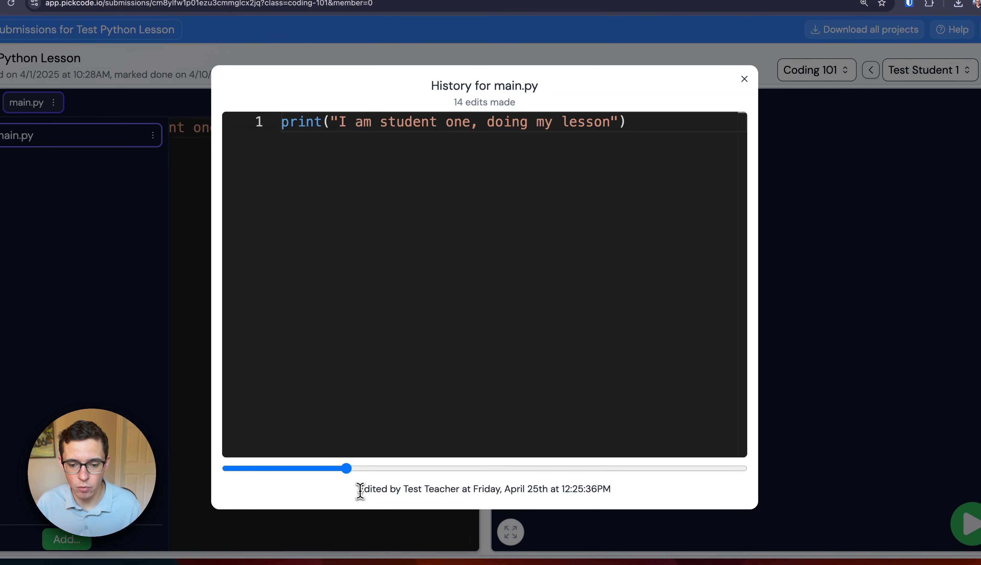
triple_click(609, 487)
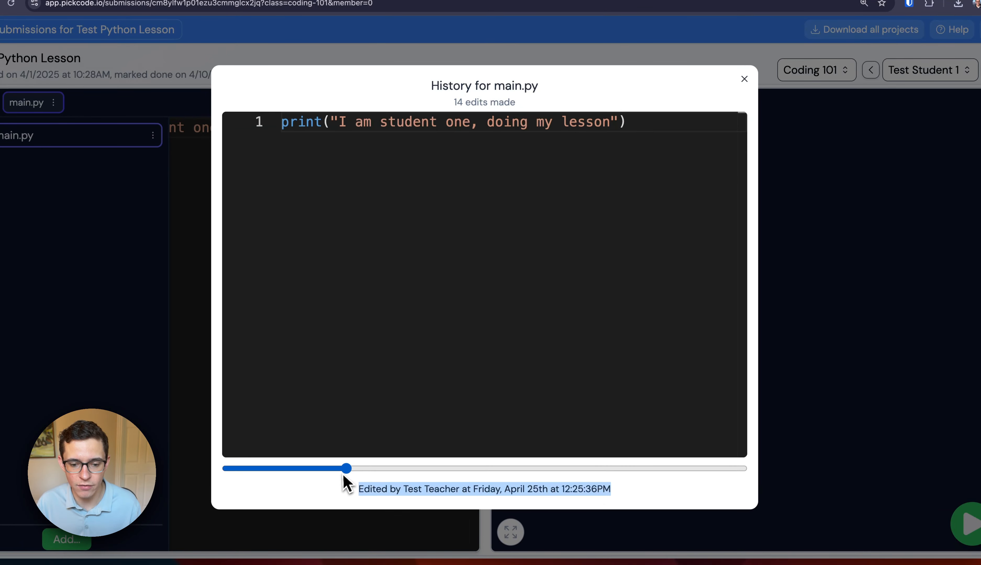
left_click_drag(341, 476, 747, 456)
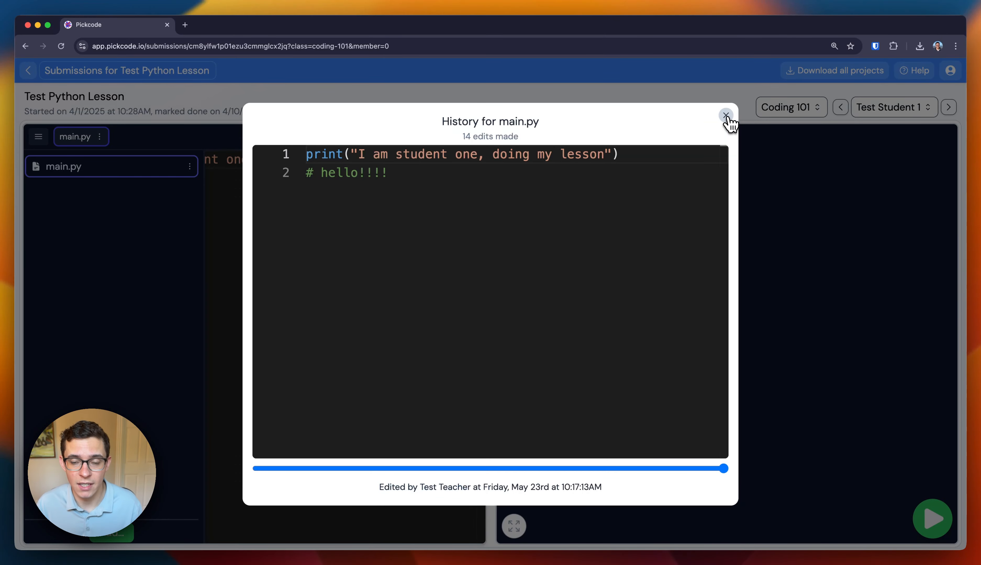
left_click(726, 117)
left_click(367, 324)
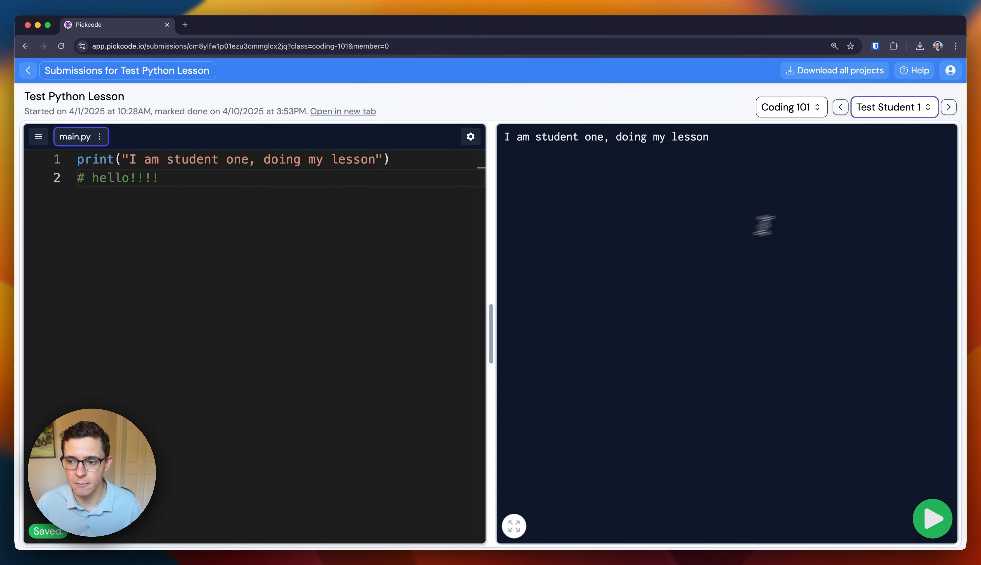
Step: Switch to the next student's submission in Coding 101
left_click(948, 108)
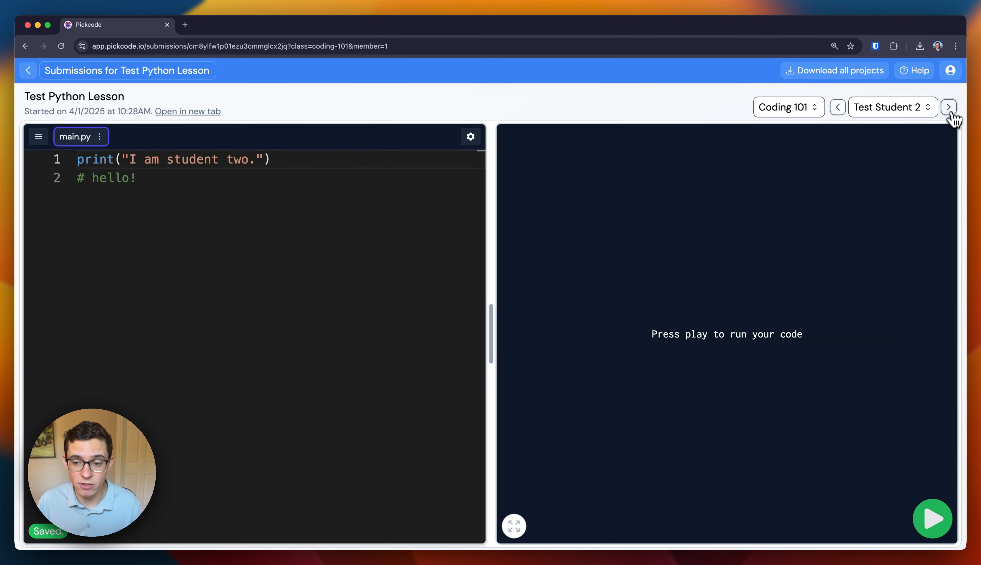
Step: Run the second student's main.py, and switch to the third student's submission and run it
left_click(930, 519)
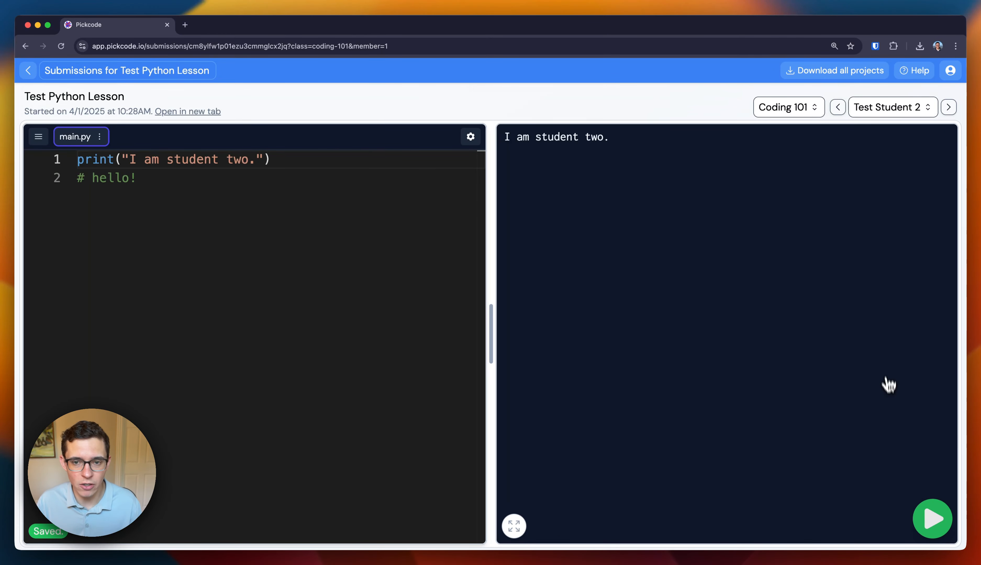
left_click(948, 108)
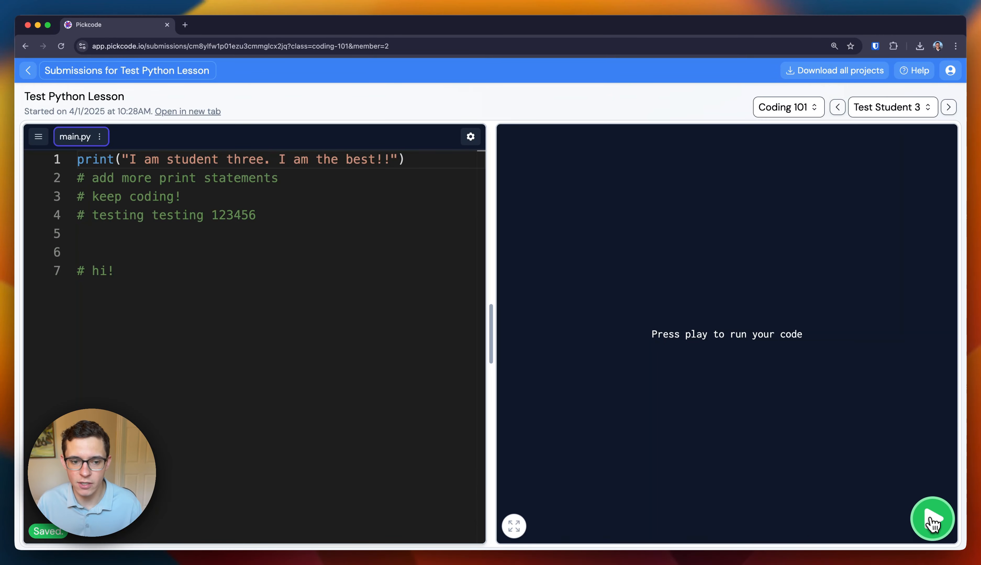
left_click(933, 520)
Step: Highlight the comments on lines 2 to 7 of the third student's main.py and start a new # comment on line 8
left_click(252, 270)
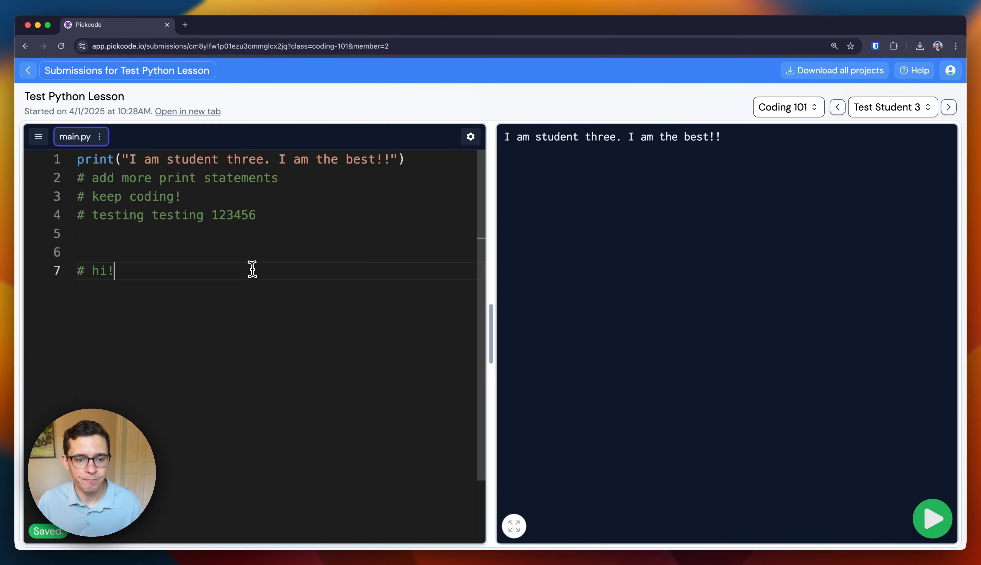
left_click_drag(257, 274, 75, 179)
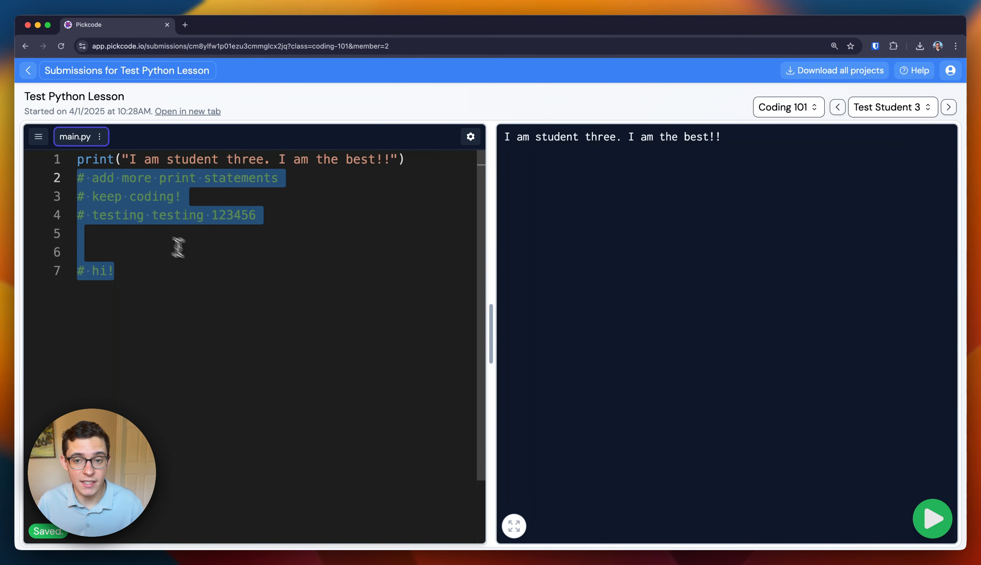
left_click(204, 265)
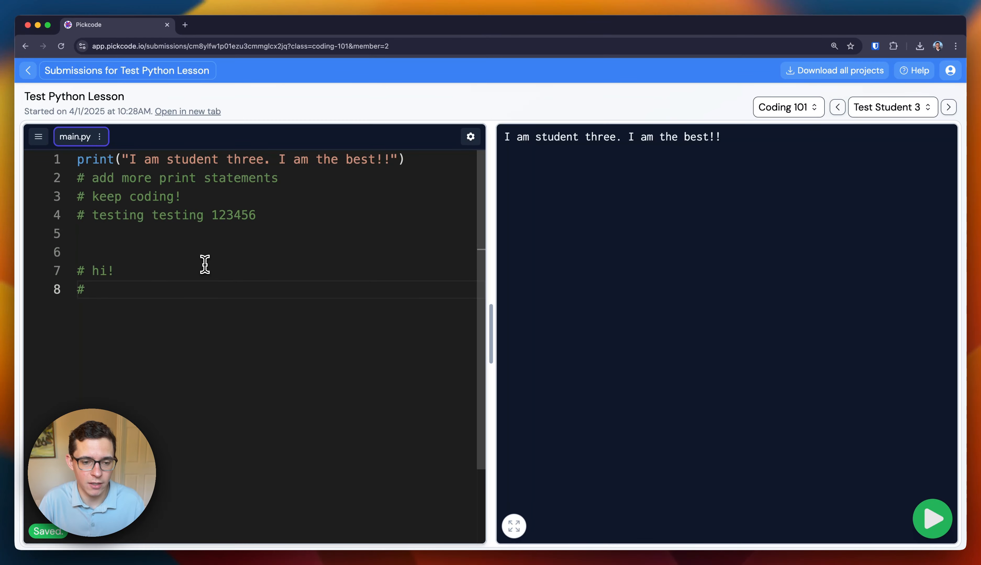
Step: Delete the closing parenthesis of the print statement on line 1 and run the code, and restore the parenthesis and rerun it
key("Up")
key("Up")
key("End")
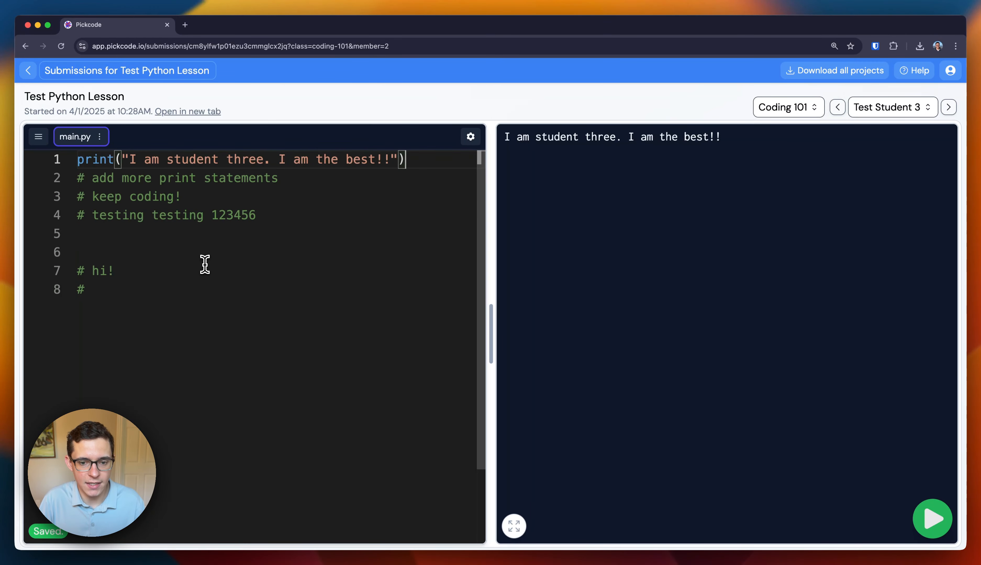
left_click(930, 518)
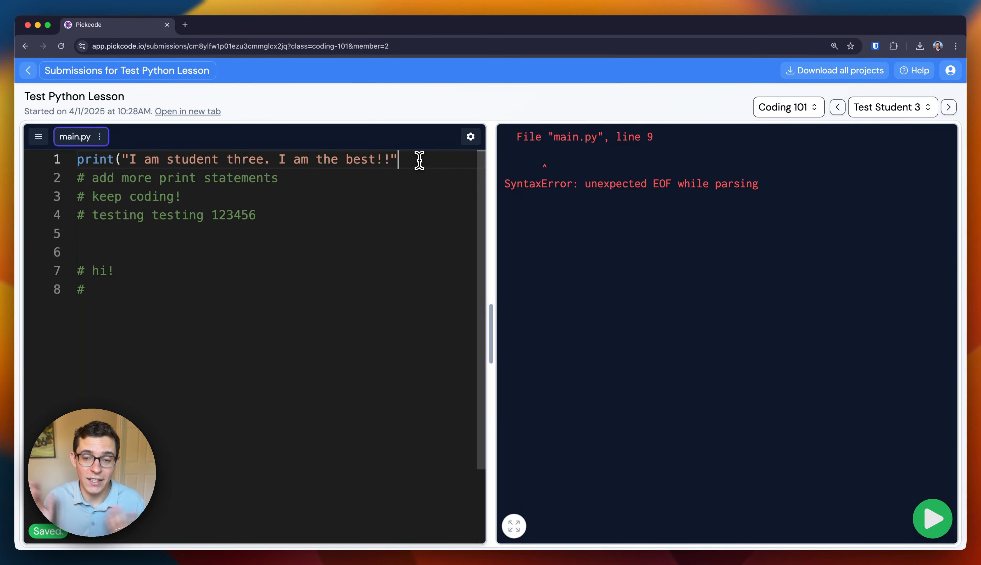
type(")")
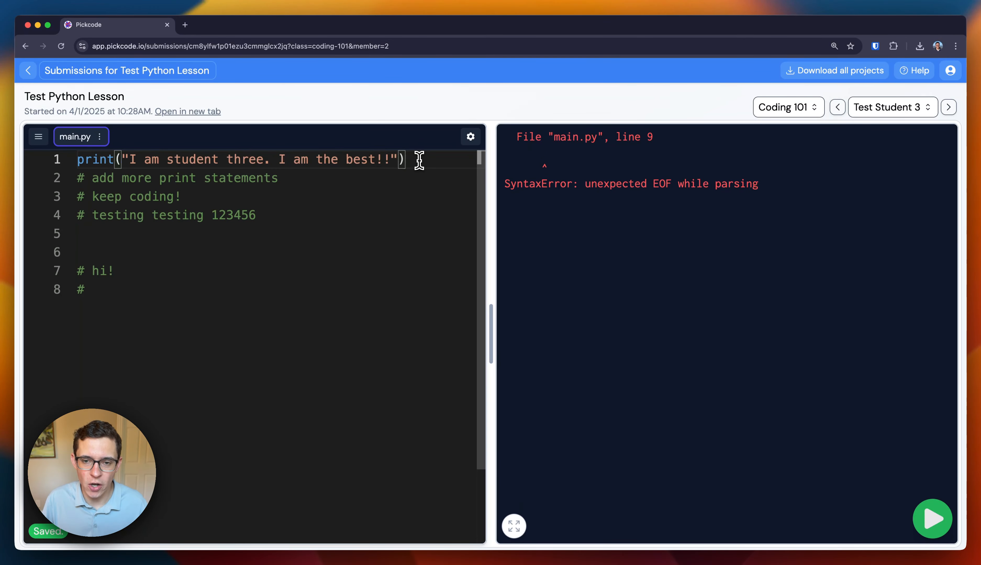
left_click(934, 523)
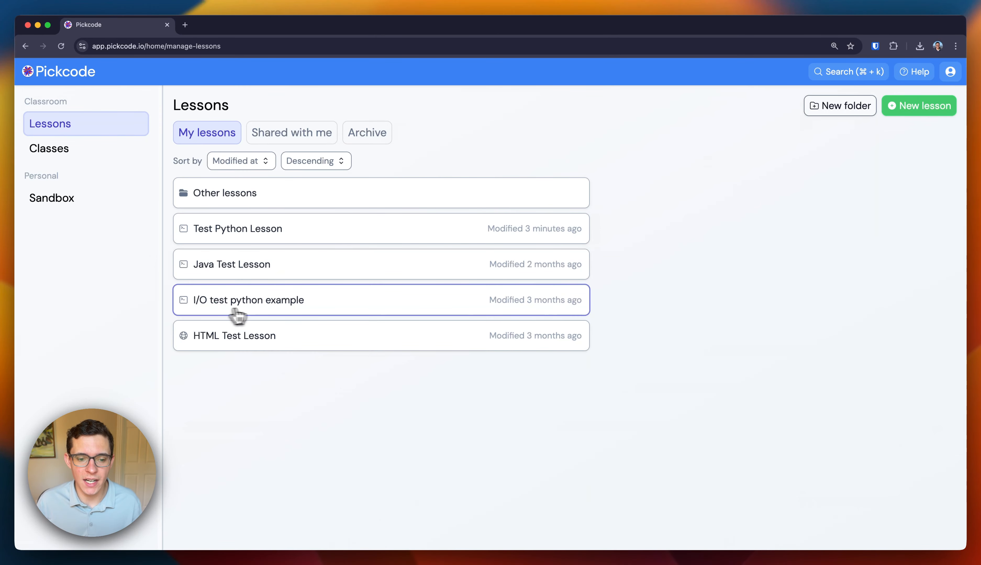
Step: Open the I/O test python example lesson for editing and highlight its Squaring numbers instructions
left_click(300, 311)
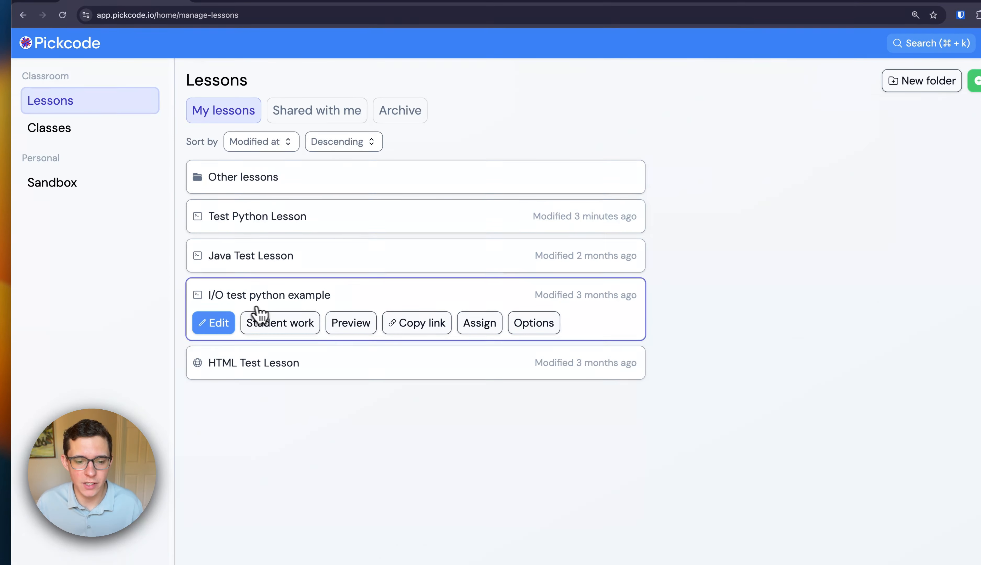
left_click(217, 328)
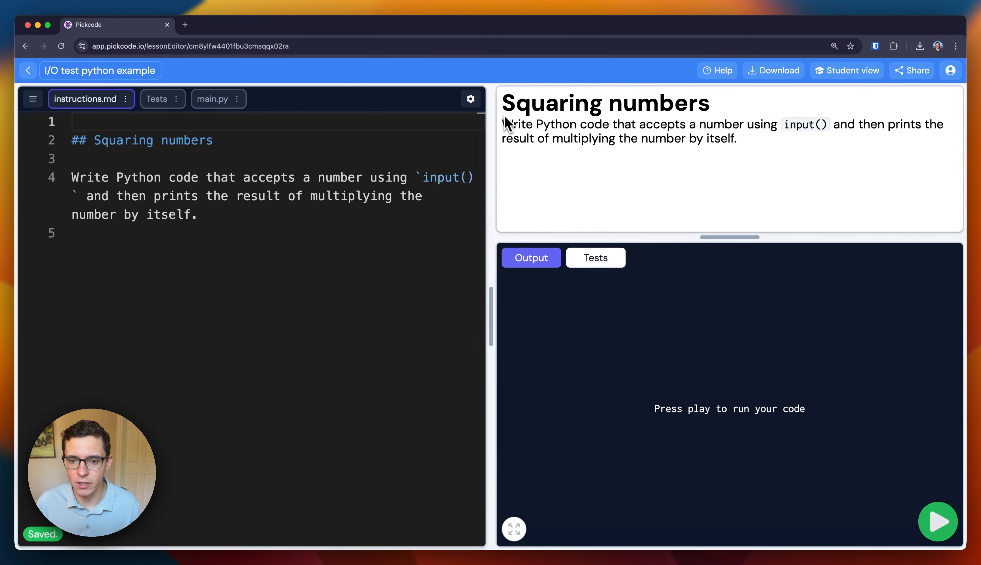
left_click_drag(505, 135, 777, 149)
left_click(780, 149)
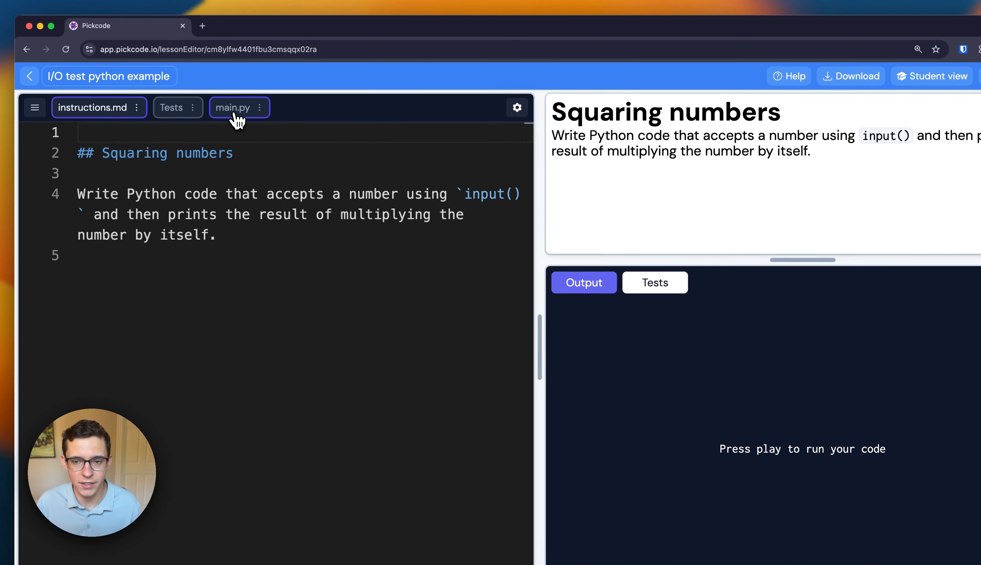
Step: Open the lesson's main.py, review the print statement on line 2, and run the code against the lesson's tests
left_click(233, 113)
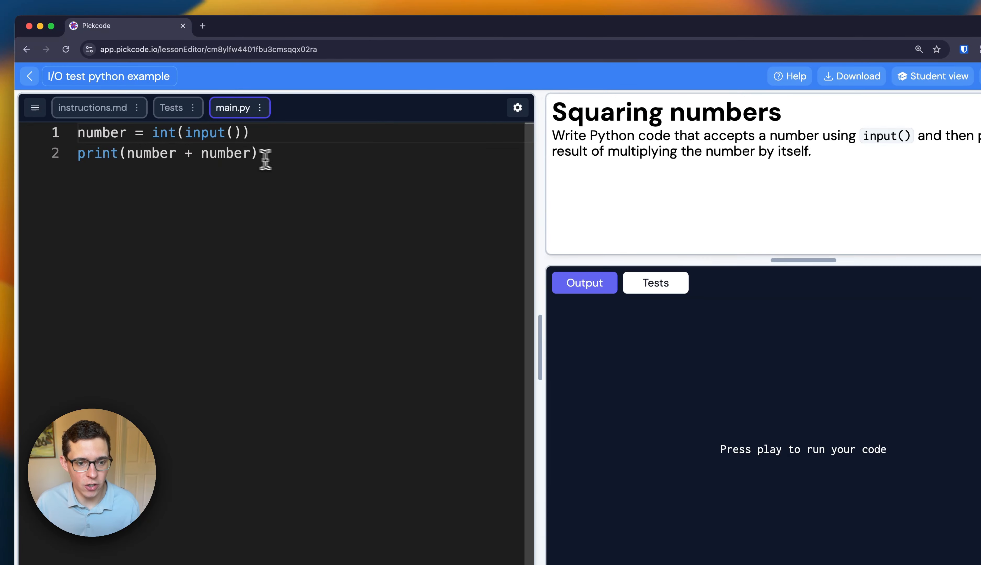
left_click_drag(265, 151, 42, 152)
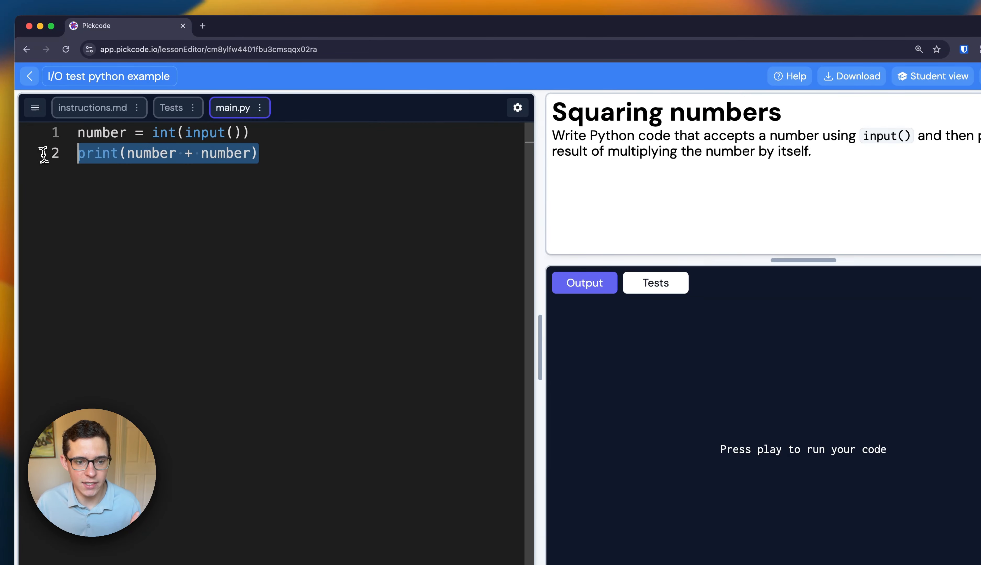
left_click(294, 154)
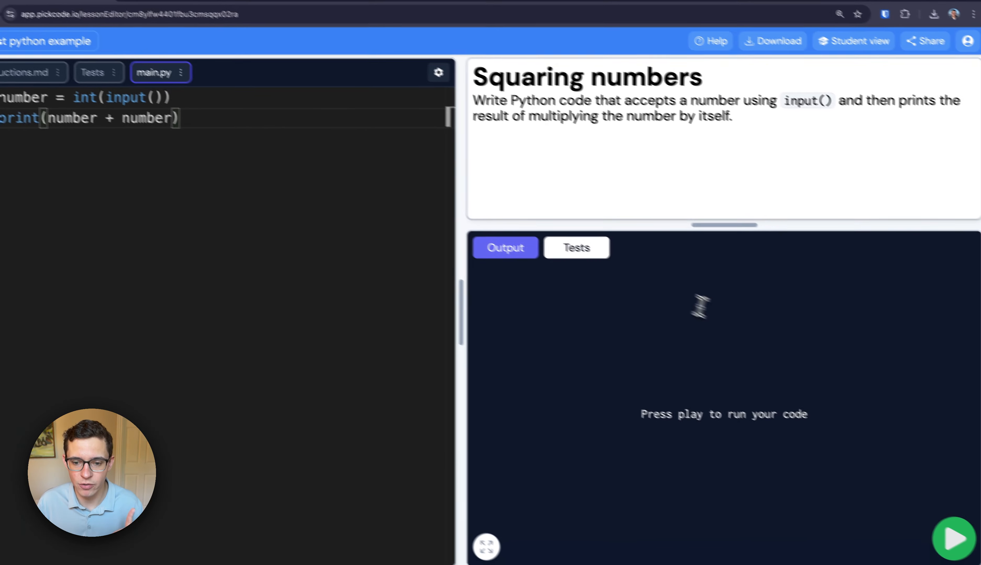
left_click(662, 291)
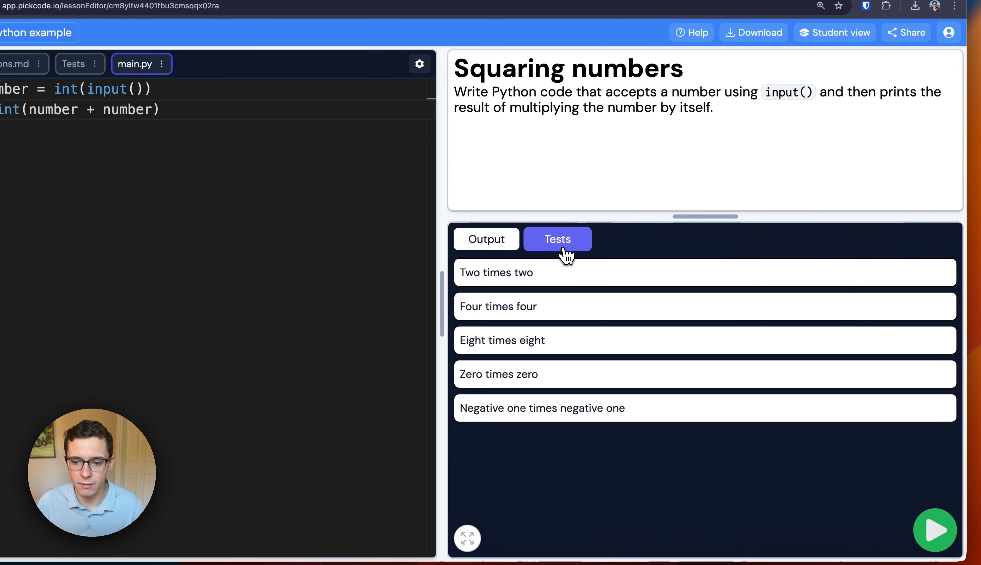
left_click(935, 528)
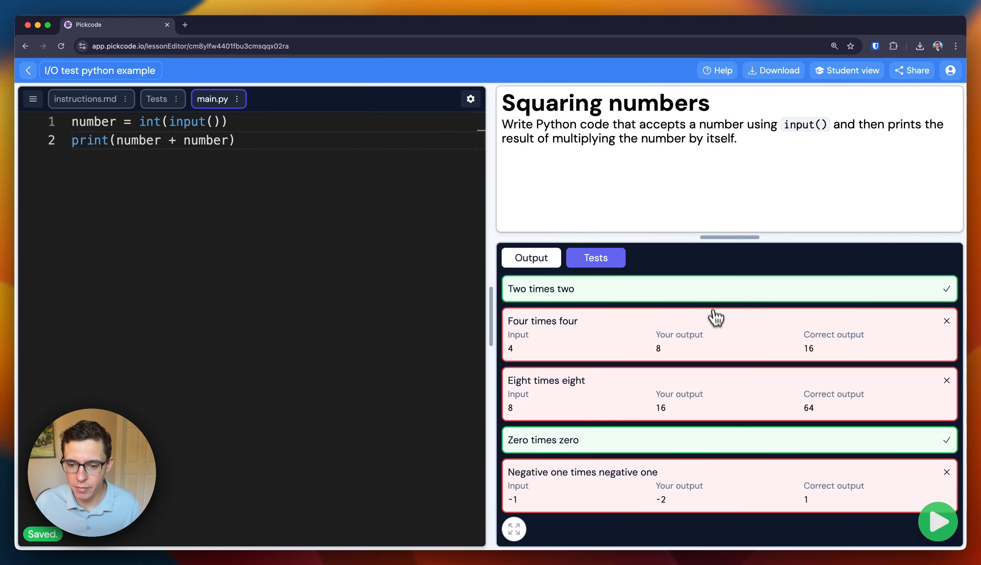
Step: Change line 2 of main.py to print(number * number) and rerun the tests
left_click(174, 139)
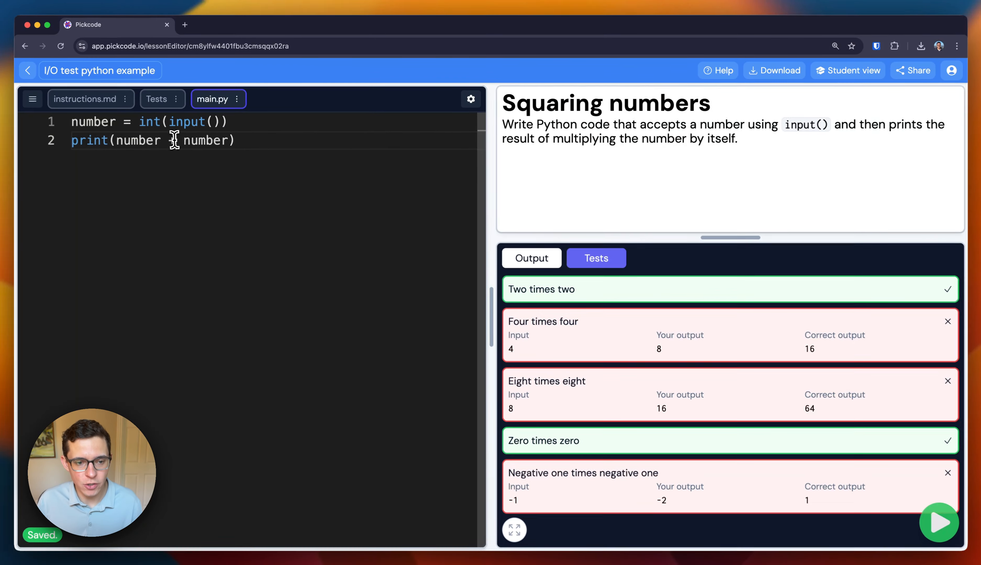
key("BackSpace")
type("*")
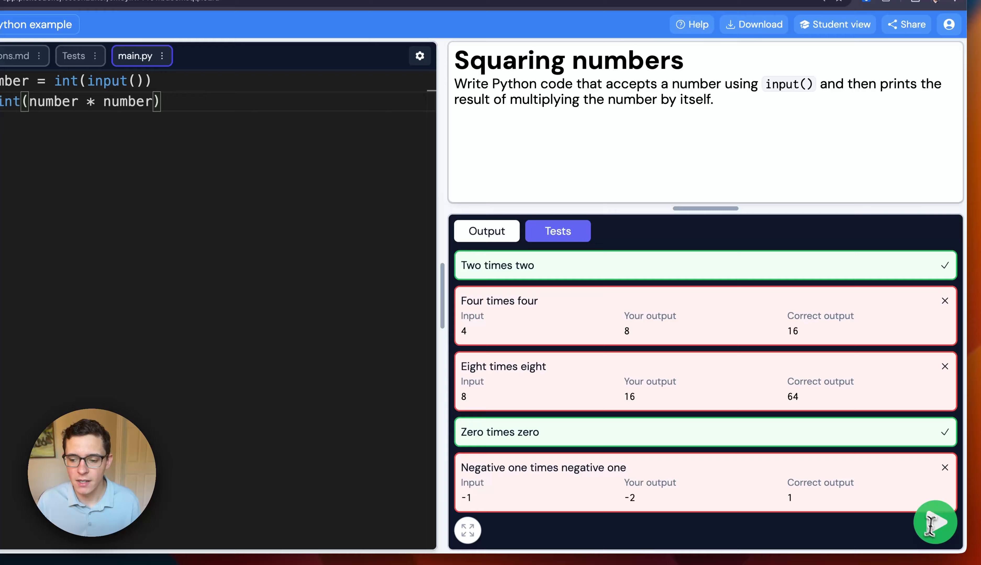
left_click(935, 522)
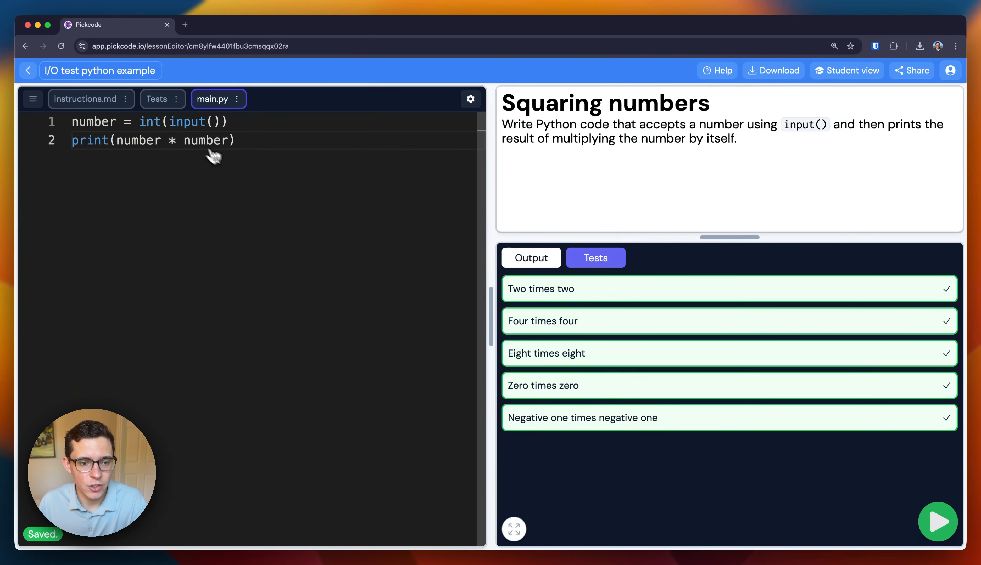
Step: Open the lesson's test definitions and examine each test's name, input and expected output
left_click(164, 101)
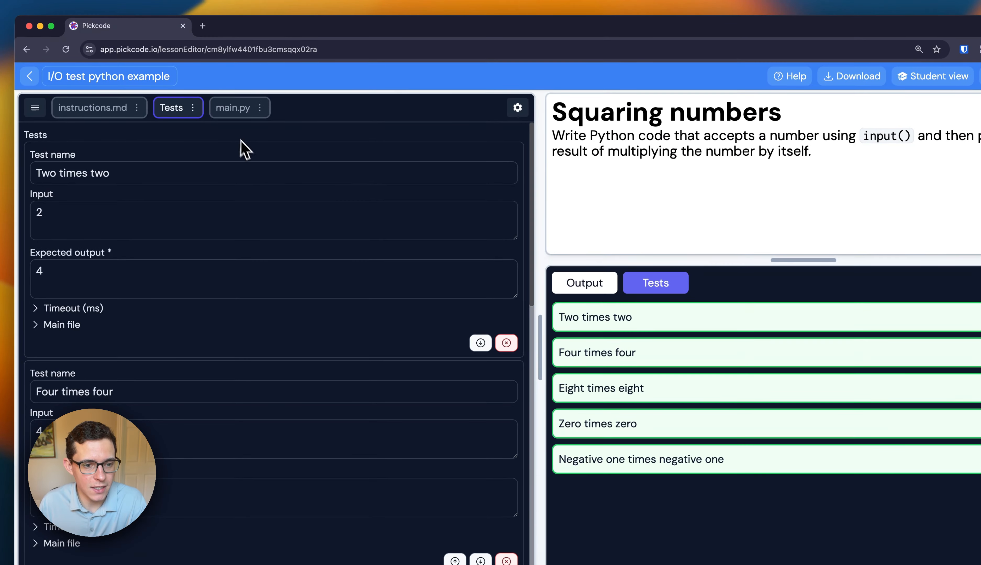
left_click(249, 161)
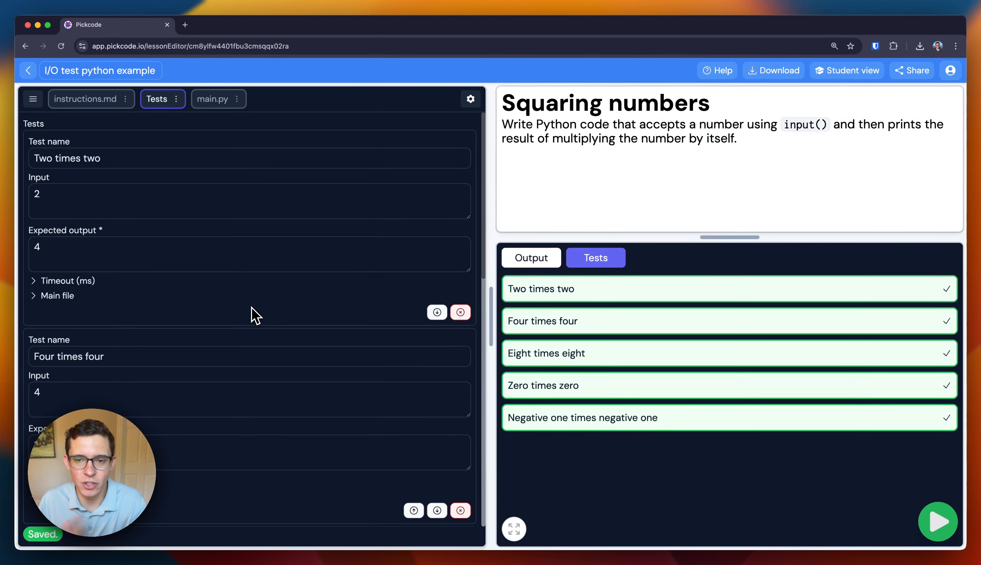
left_click_drag(158, 157, 32, 158)
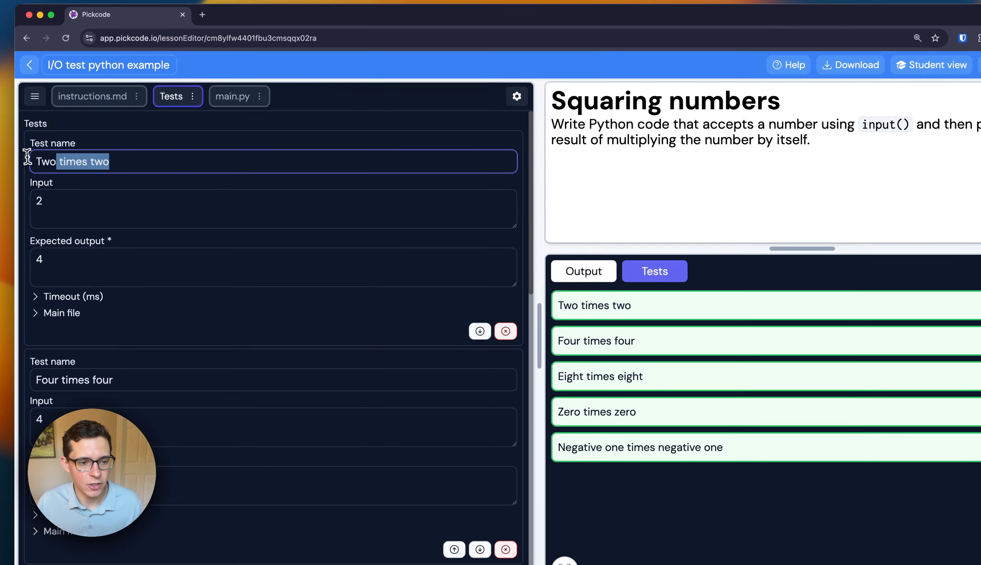
left_click(144, 210)
left_click(128, 265)
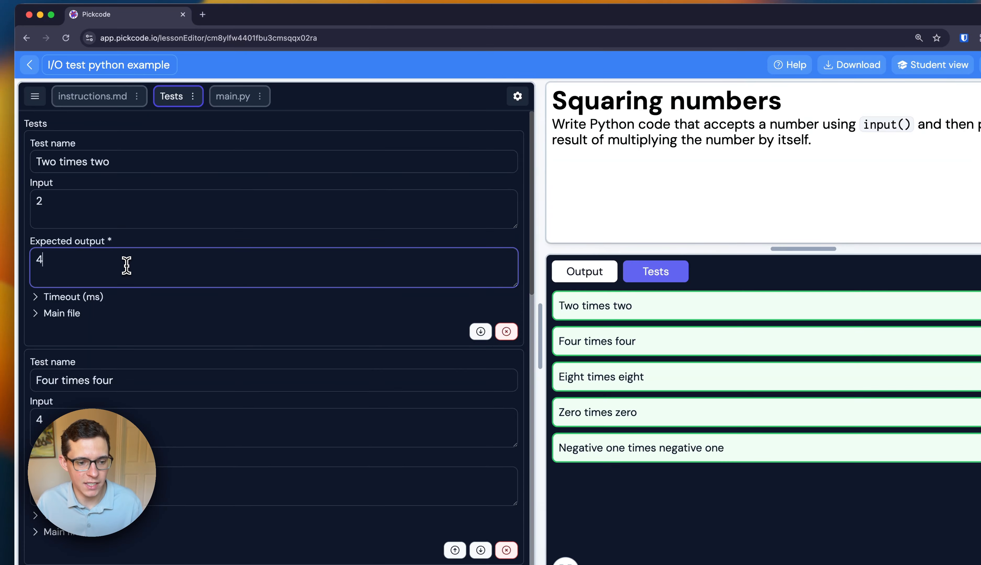
scroll(182, 267, "down", 15)
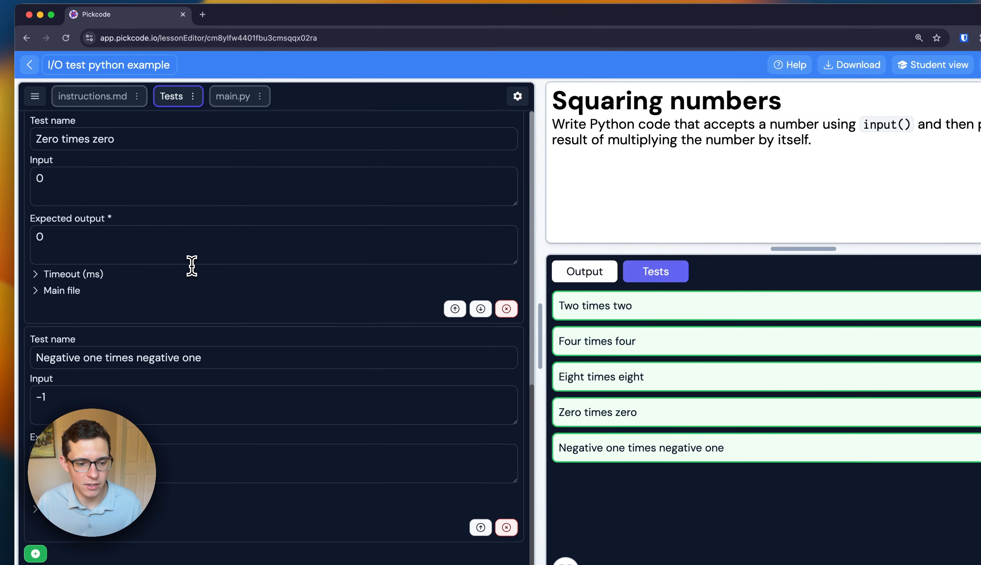
scroll(191, 266, "up", 8)
scroll(192, 266, "up", 10)
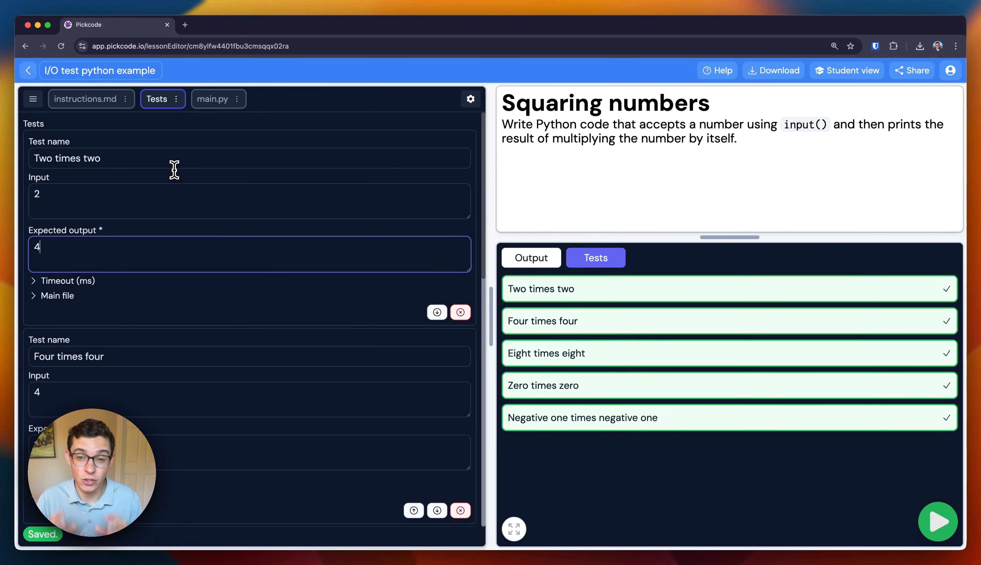
Step: Leave the lesson, open the Python turtle example project and run its main.py
left_click(29, 71)
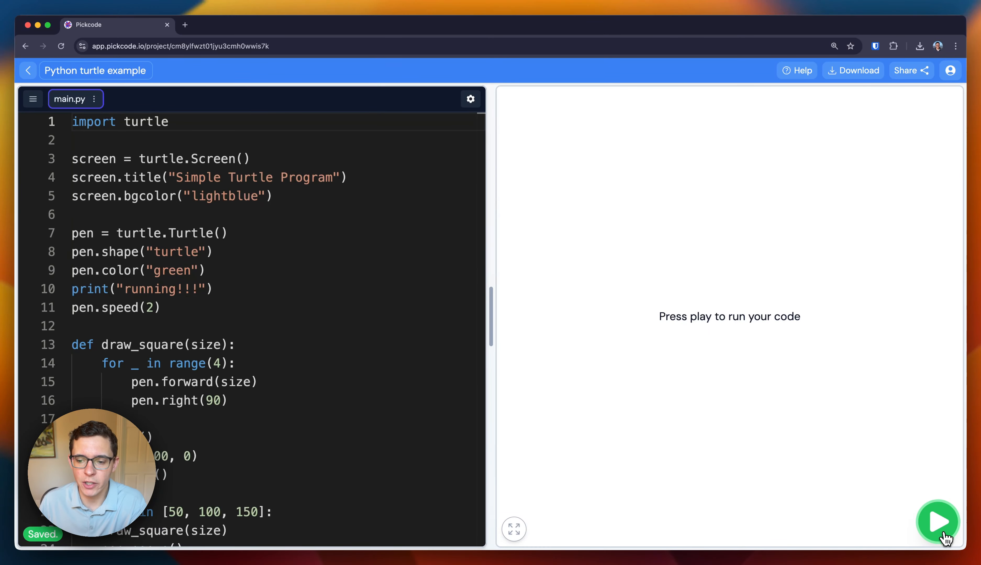
left_click(936, 522)
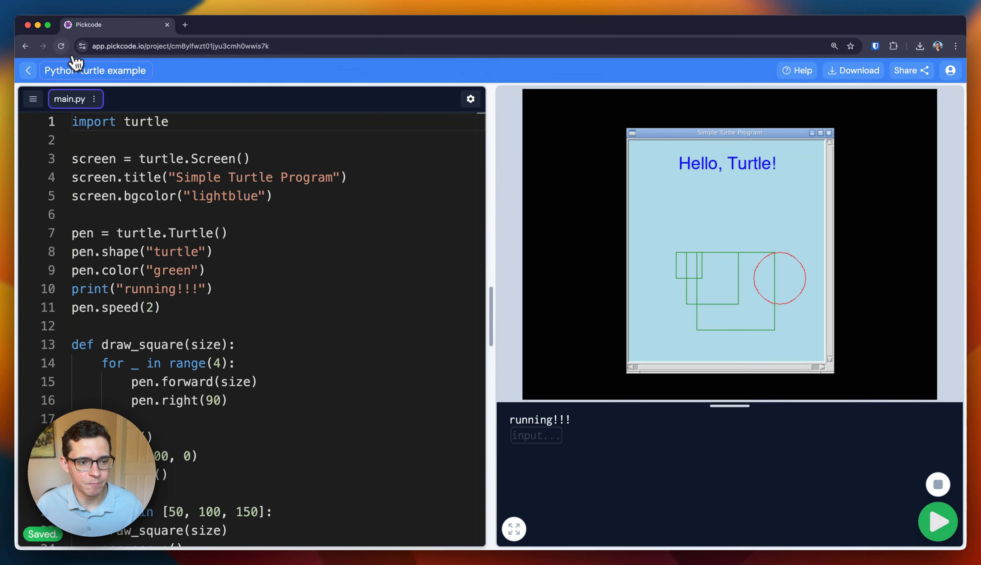
Step: Return to the lessons, start a new lesson, review the language options, choose Java and examine the project types
left_click(28, 70)
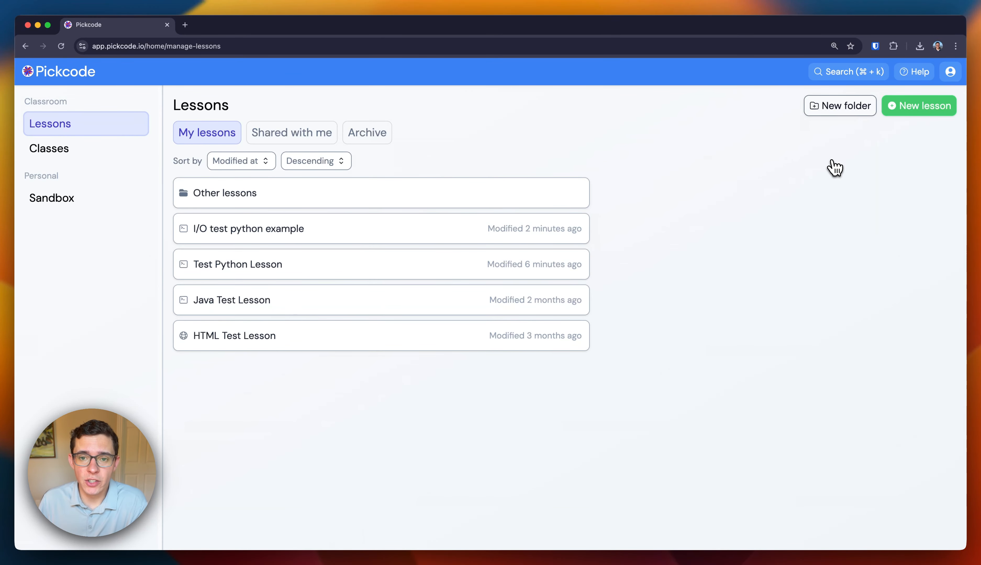
left_click(930, 107)
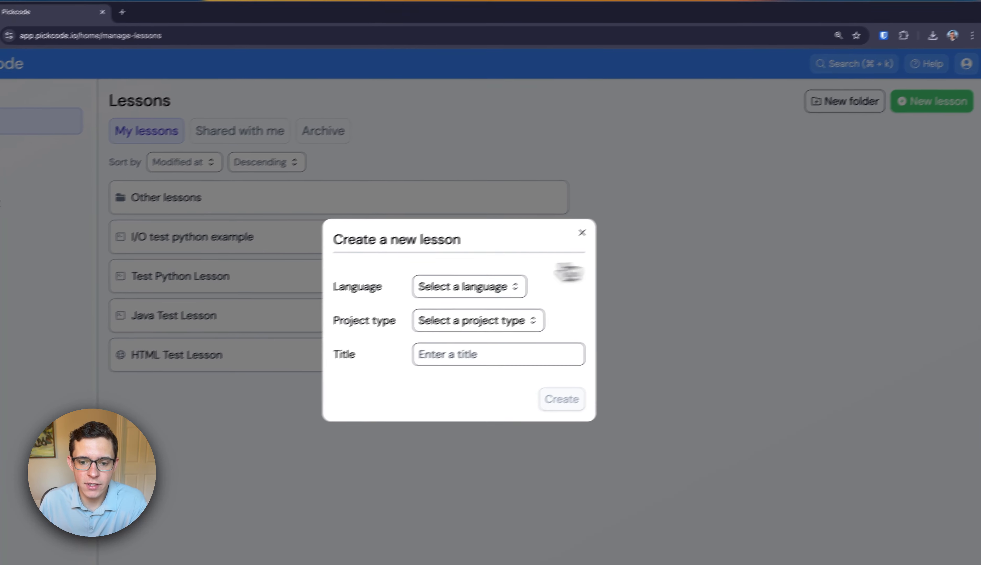
left_click(458, 297)
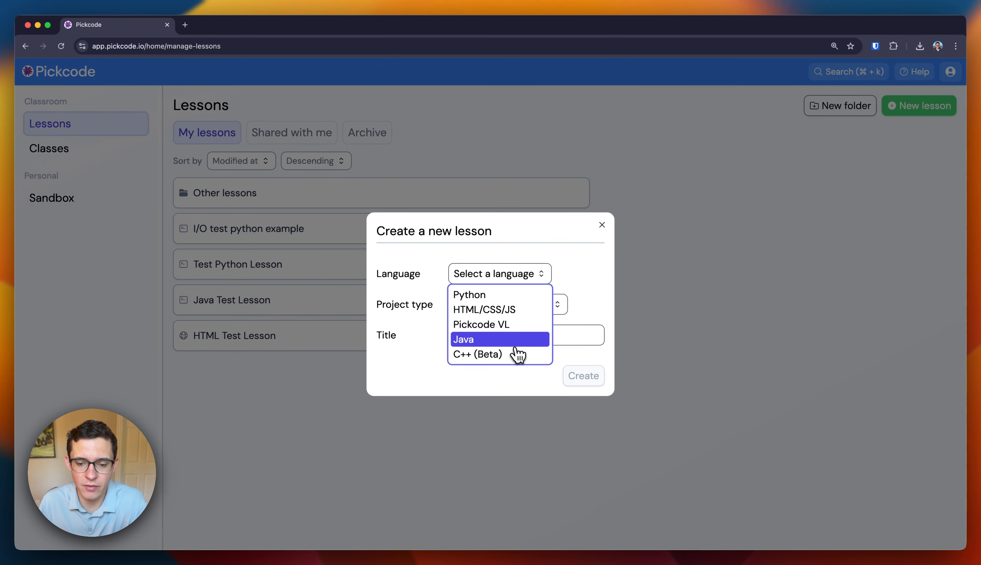
left_click(530, 276)
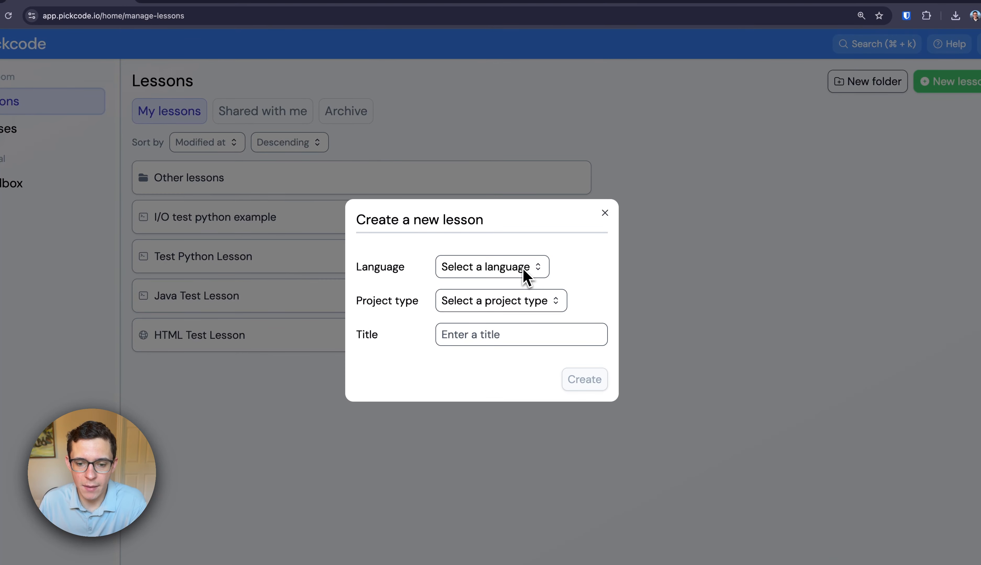
left_click(528, 276)
left_click(495, 340)
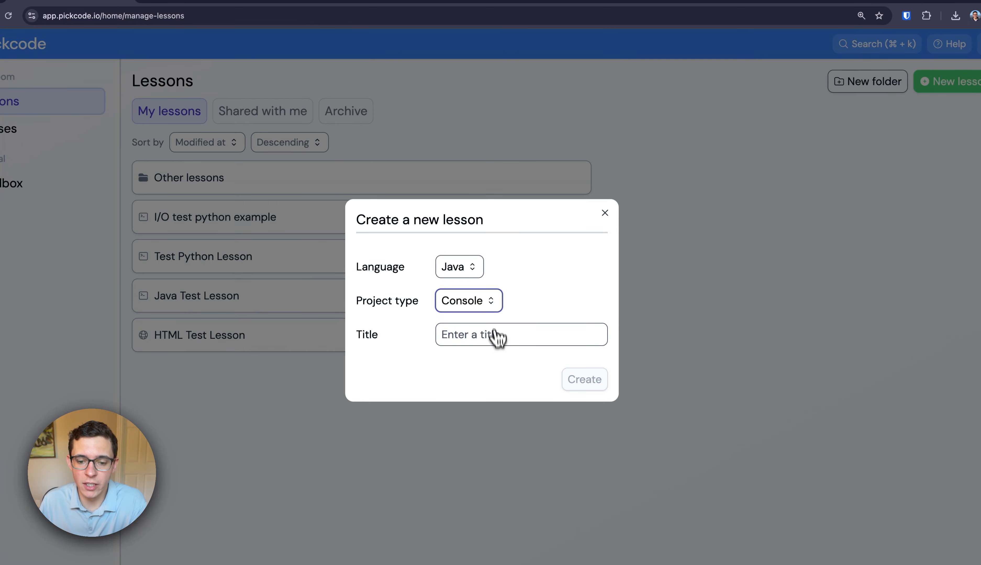
left_click(491, 309)
left_click(479, 341)
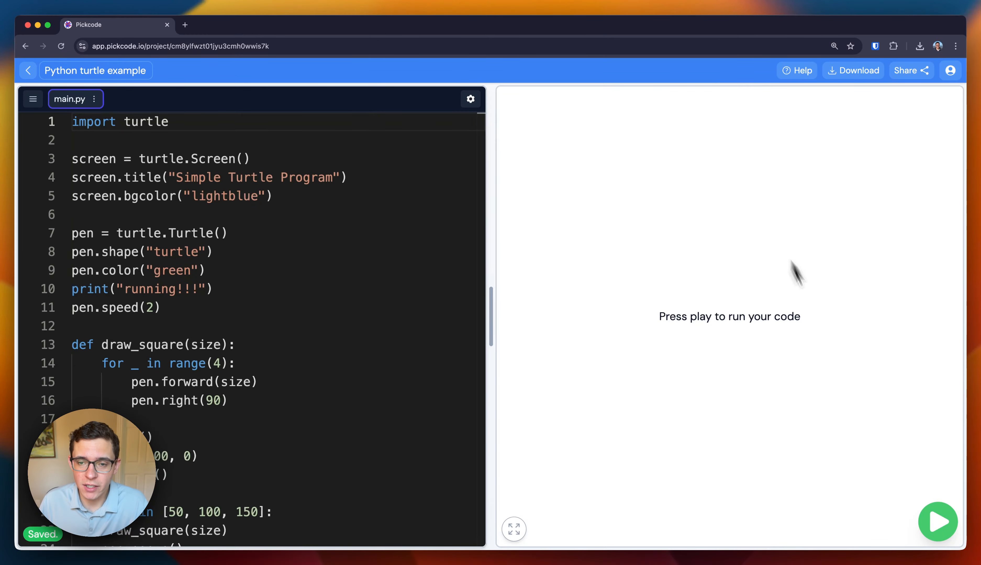
Step: Share the Python turtle example project by setting general access to Anyone with account and Edit Code, and copy its link
left_click(913, 70)
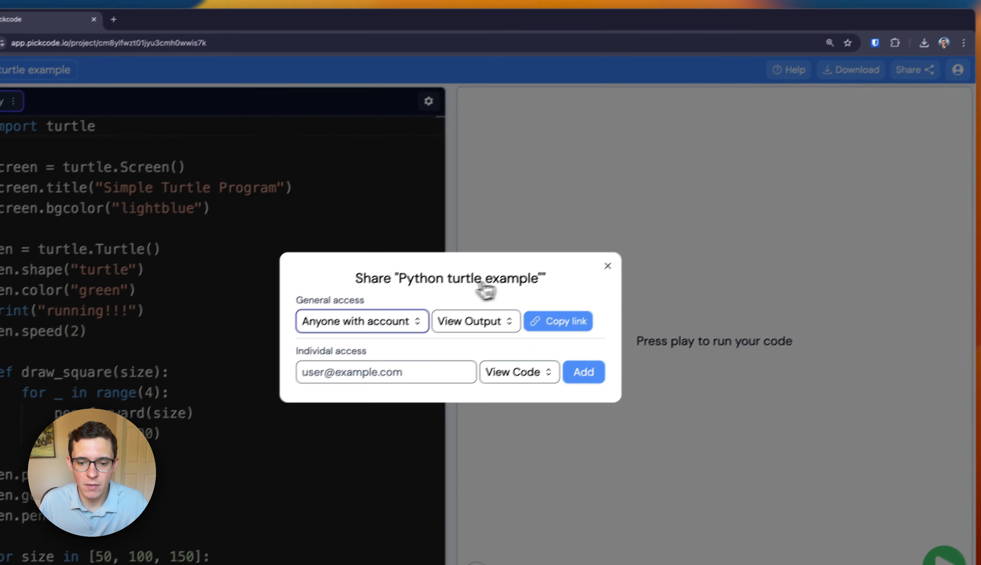
left_click(381, 328)
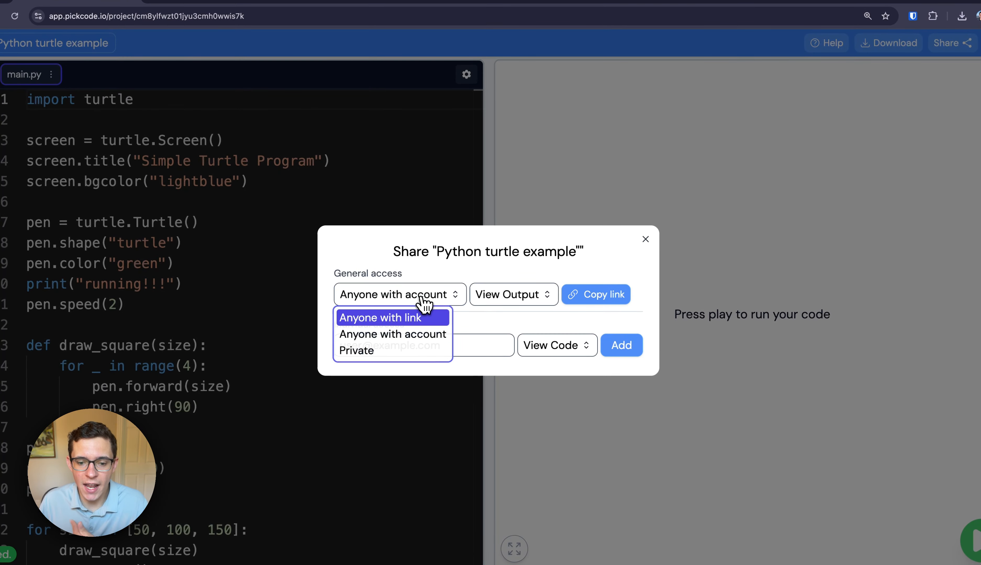
left_click(428, 334)
left_click(523, 299)
left_click(518, 351)
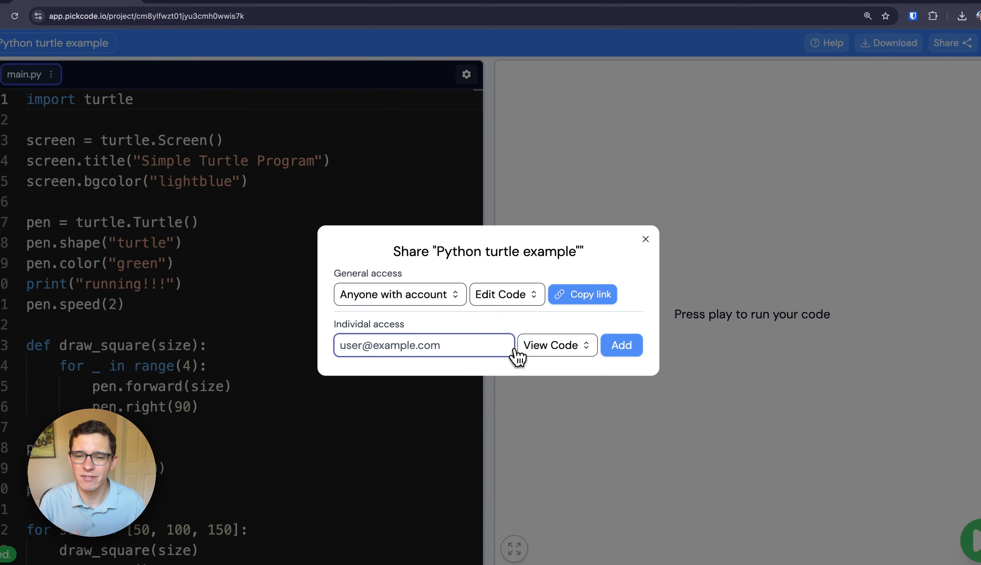
left_click(582, 301)
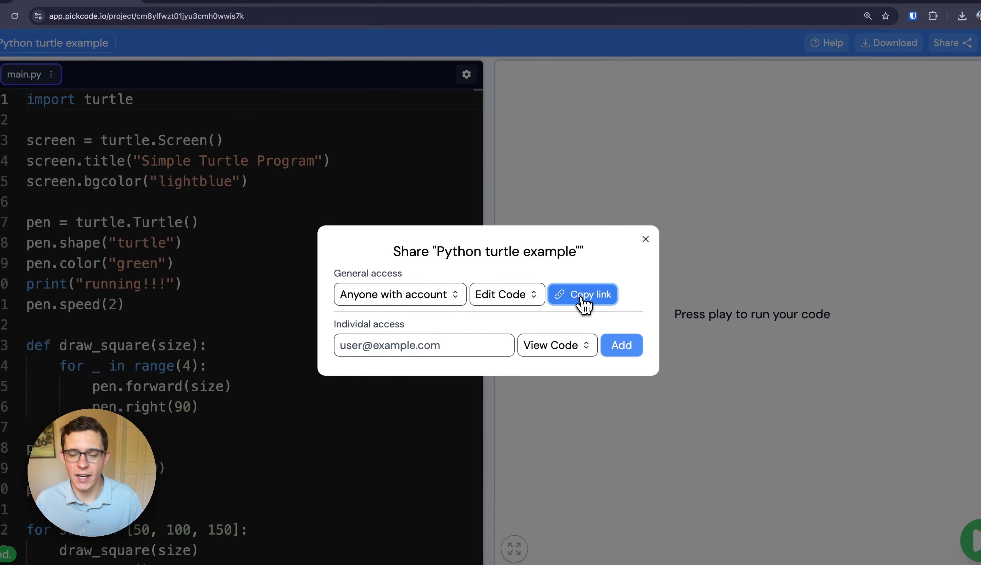
left_click(444, 345)
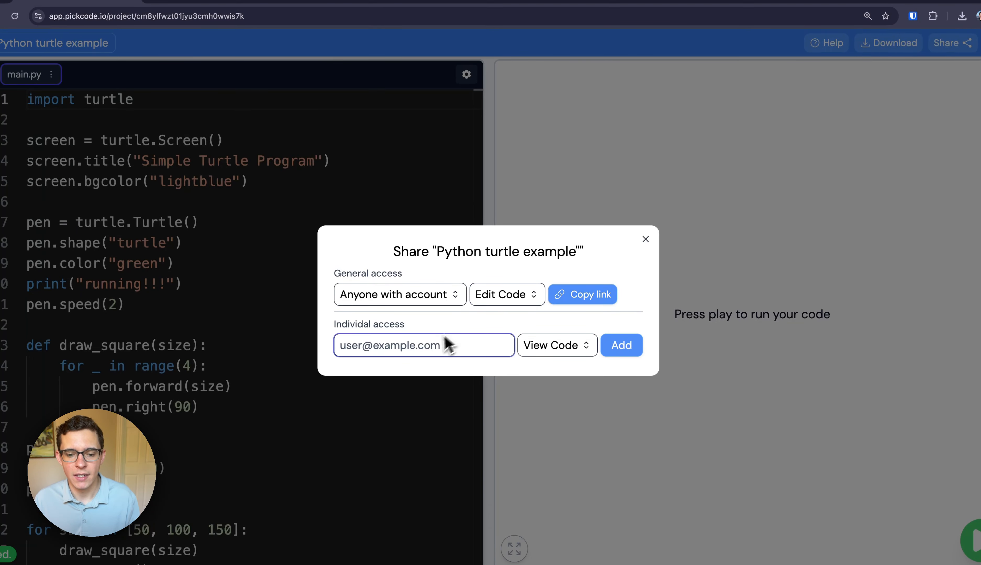
left_click(431, 323)
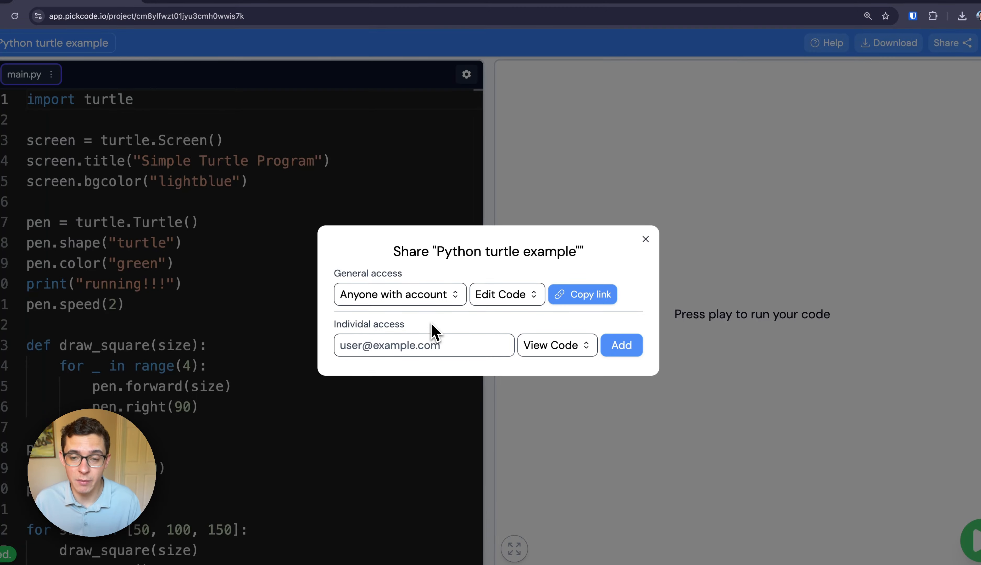